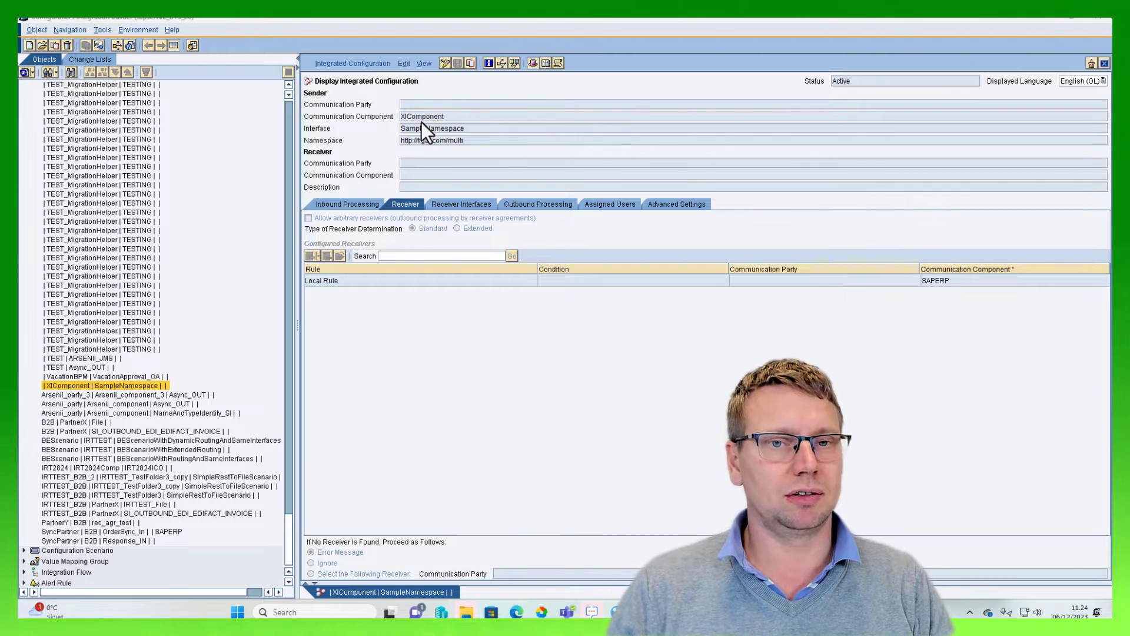
# Switch to the Figaf tool and start assigning the |XIComponent|SampleNamespace ICO to a ticket
pyautogui.hotkey('alt', 'Tab')
pyautogui.hotkey('alt', 'Tab')
pyautogui.hotkey('alt', 'Tab')
pyautogui.hotkey('alt', 'Tab')
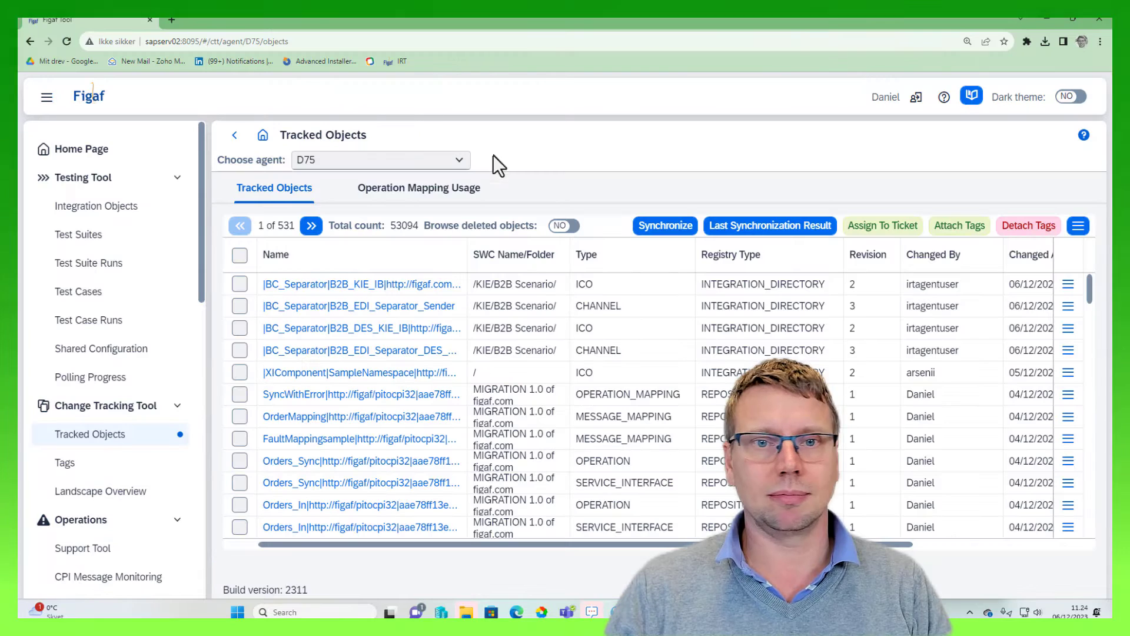
pyautogui.click(240, 372)
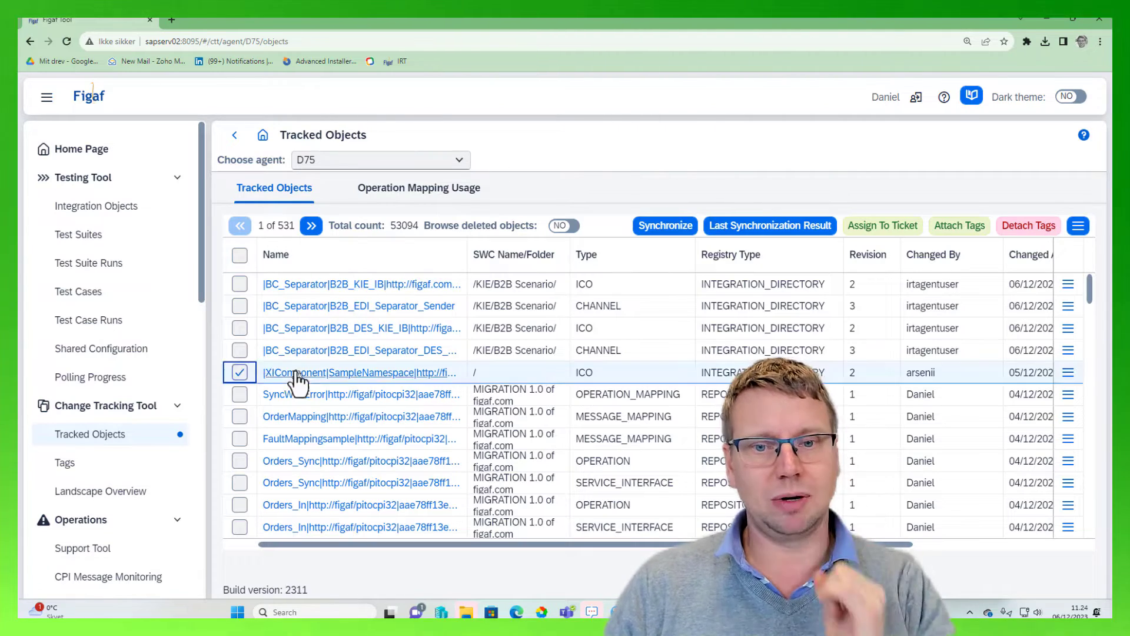
pyautogui.click(887, 234)
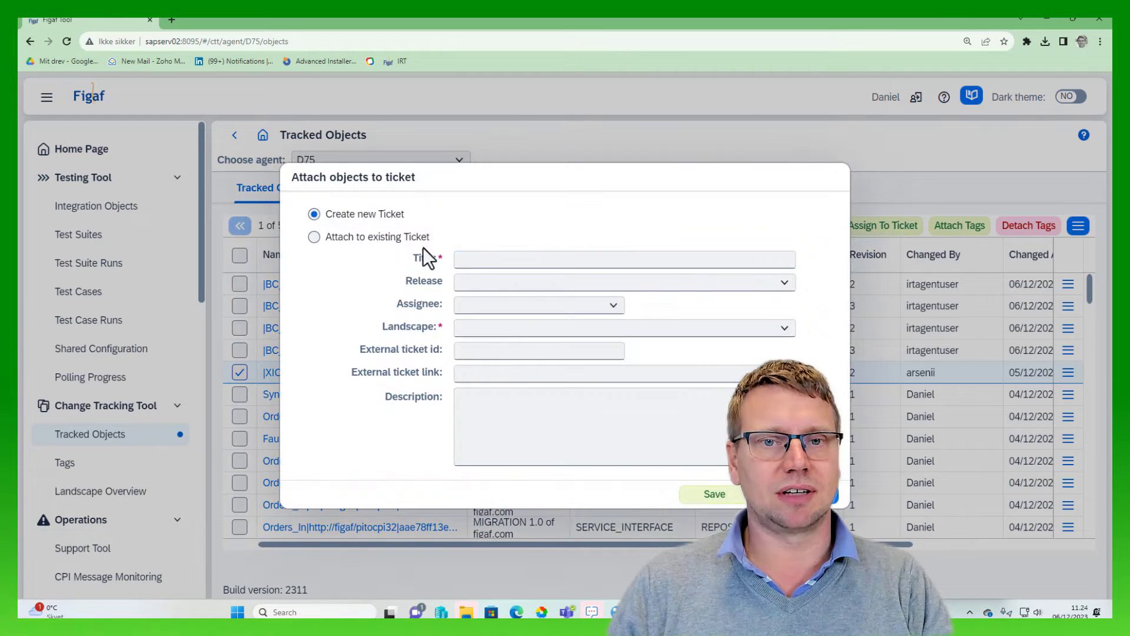
# Fill in the new ticket with title "test rename", landscape D75->D75 and external ticket id jira-4326
pyautogui.write('test ')
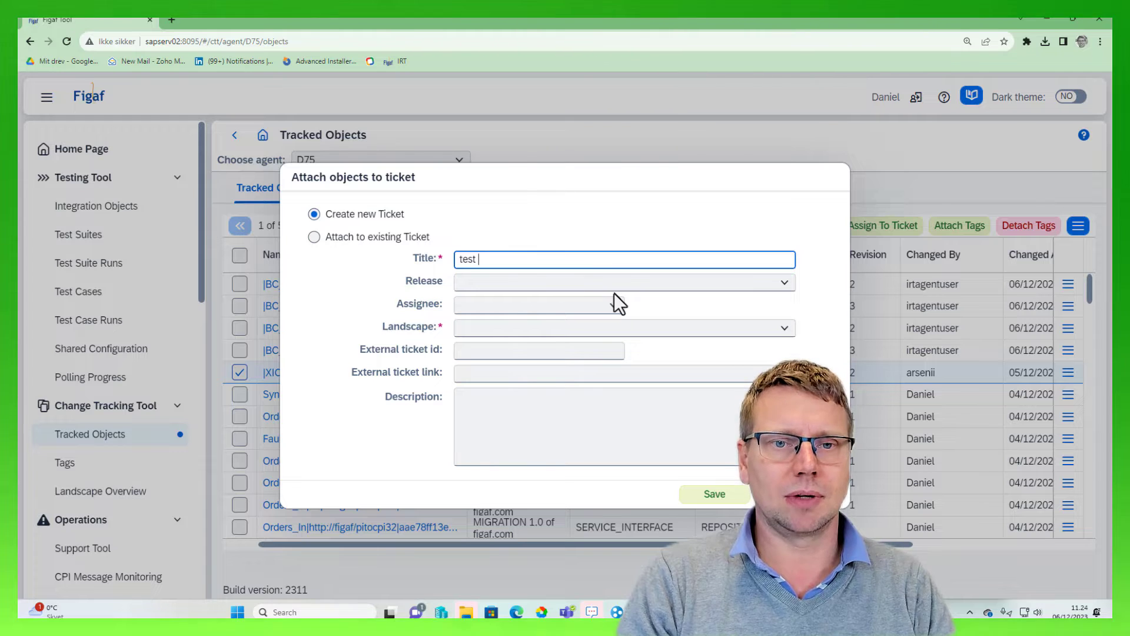
pyautogui.write('rename')
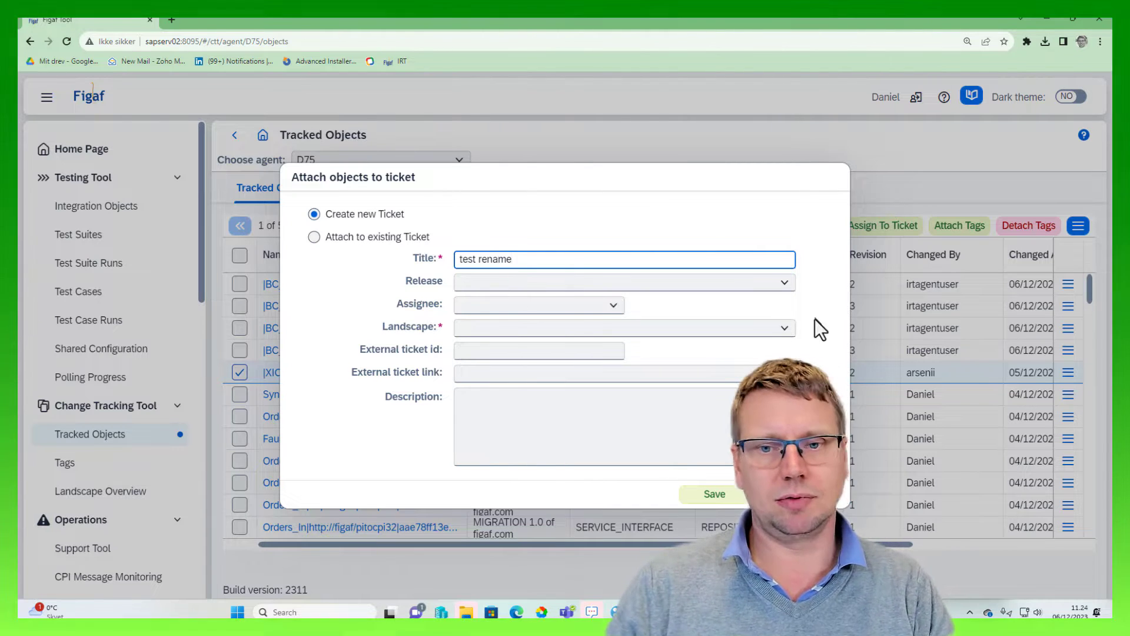
pyautogui.click(784, 328)
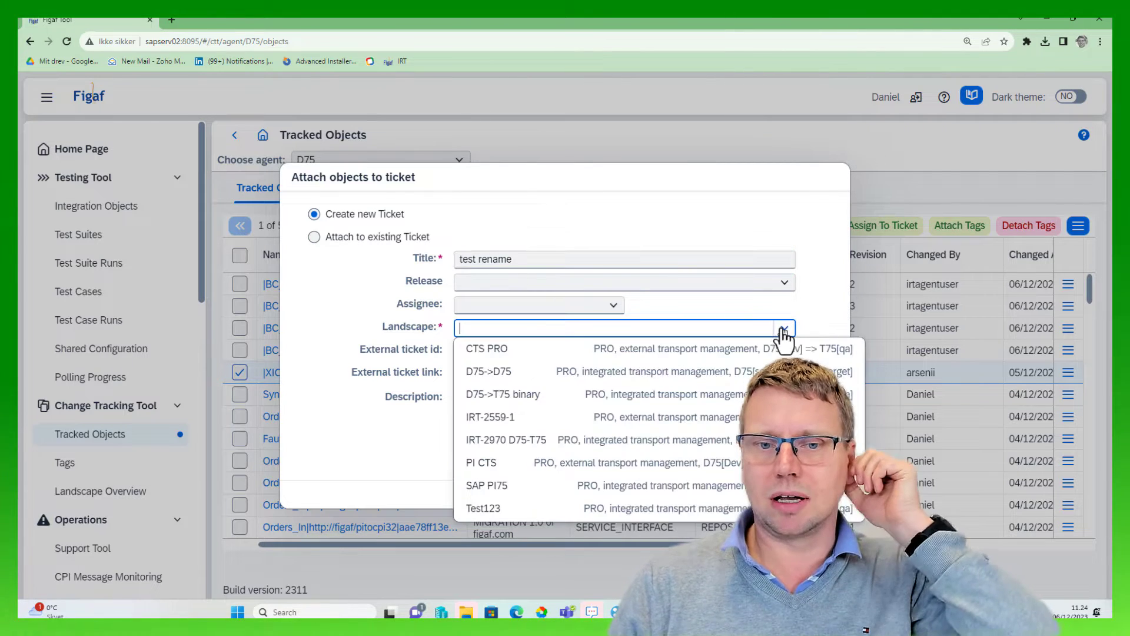
pyautogui.click(711, 377)
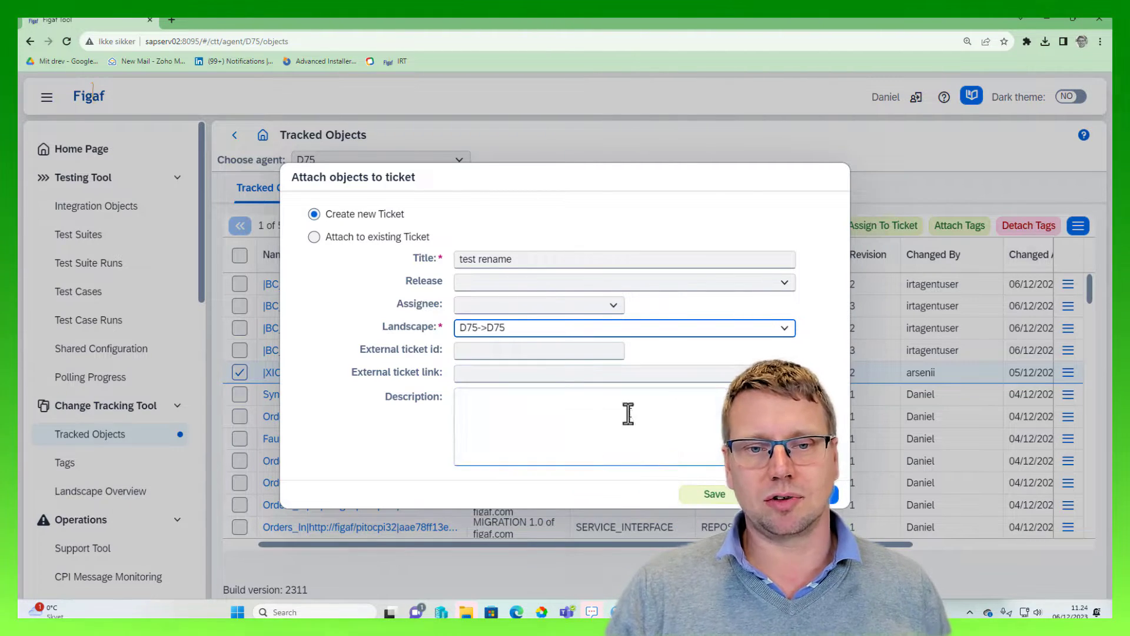
pyautogui.click(530, 350)
pyautogui.write('jira-')
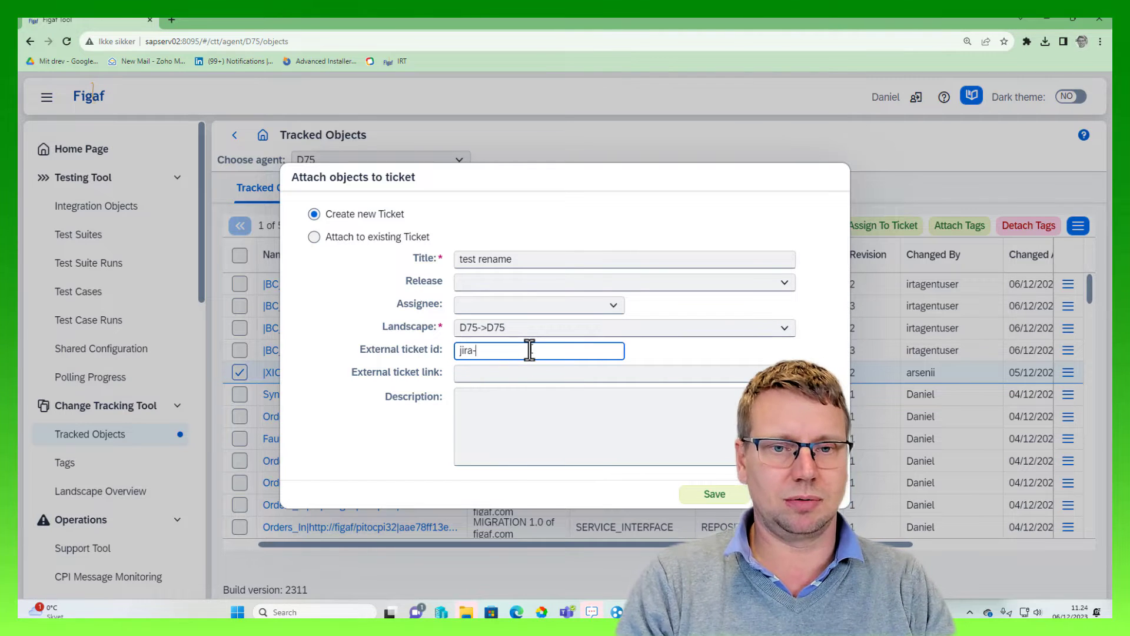
pyautogui.write('4325')
# Save the new ticket, requesting the missing DevOps object license for the |XIComponent|SampleNamespace ICO
pyautogui.click(704, 494)
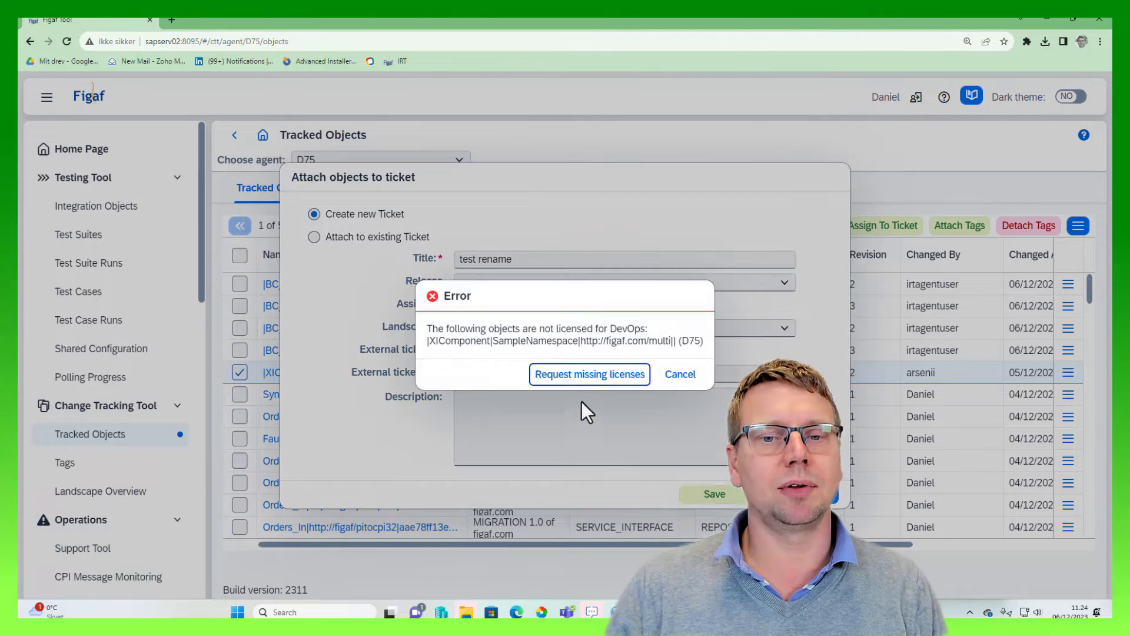
pyautogui.click(578, 380)
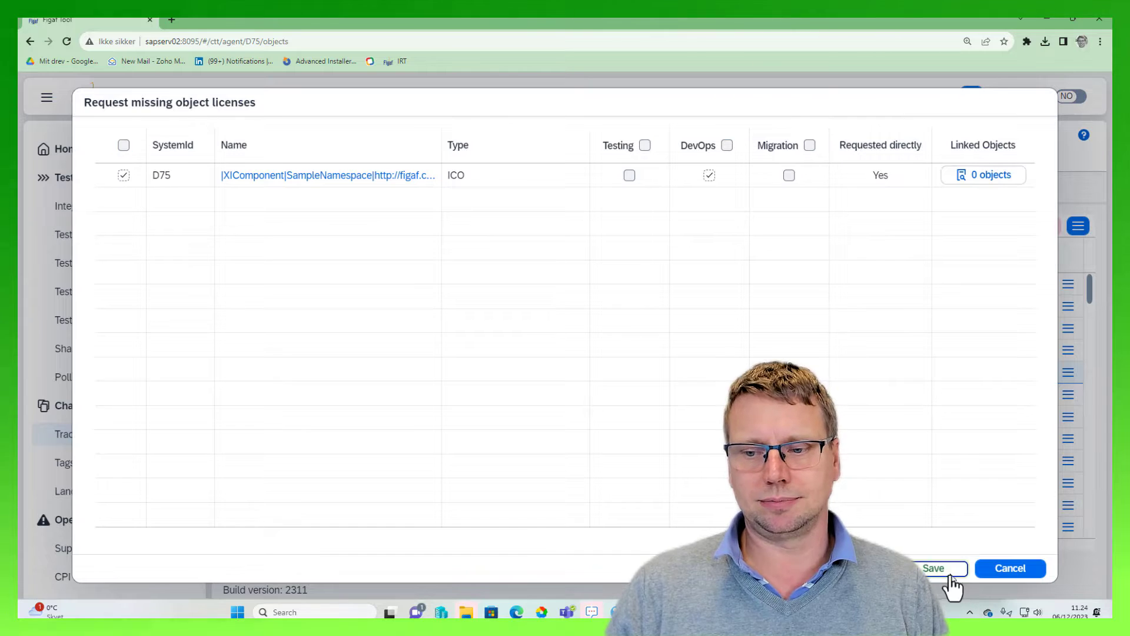
pyautogui.click(936, 568)
pyautogui.click(644, 374)
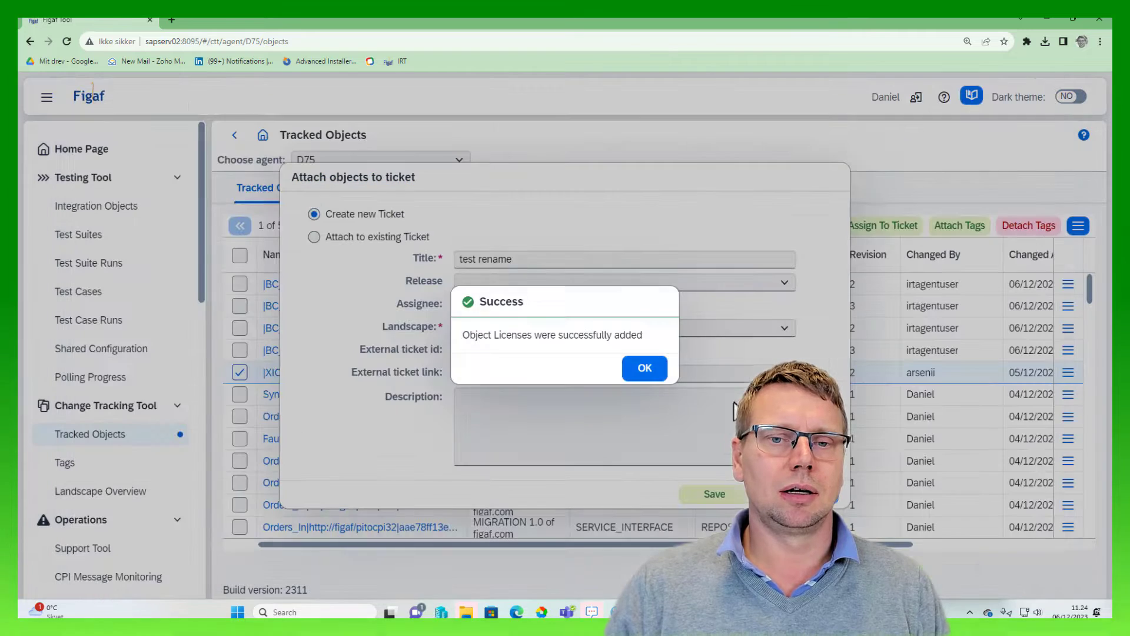
pyautogui.click(644, 368)
pyautogui.click(715, 494)
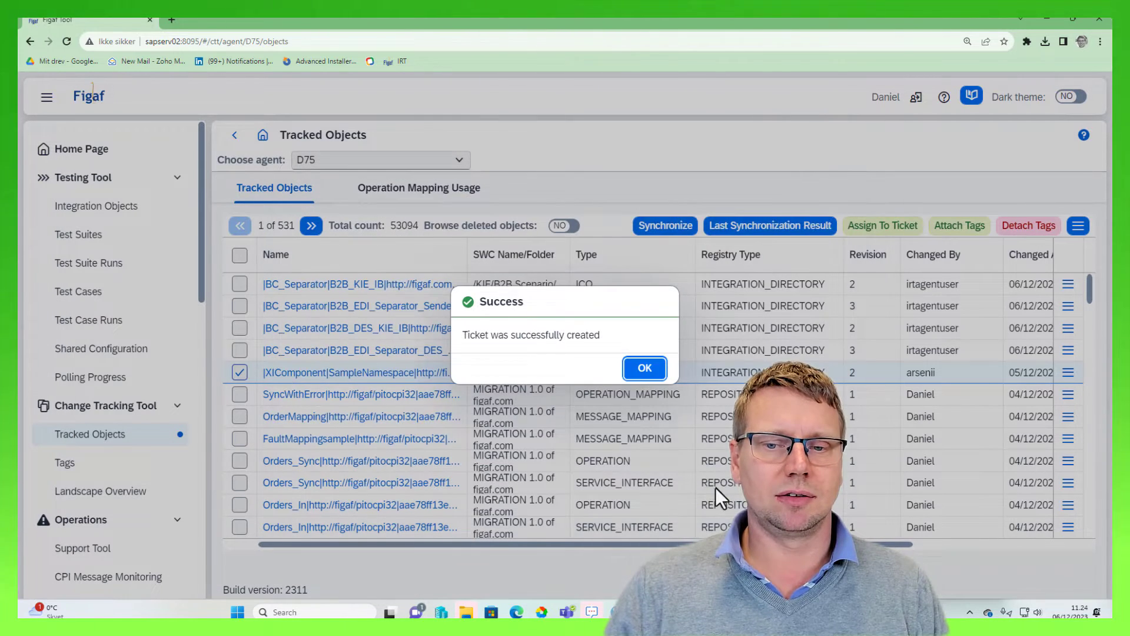
pyautogui.click(644, 369)
# Attach all dependent objects of the |XIComponent|SampleNamespace ICO to the ticket
pyautogui.click(407, 301)
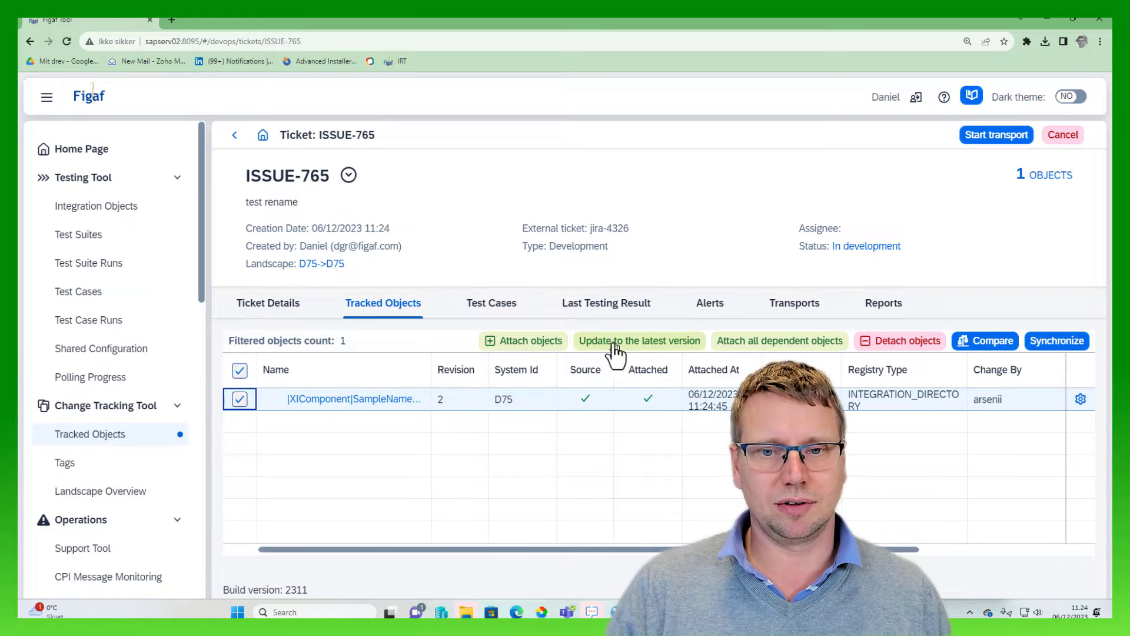
pyautogui.click(821, 344)
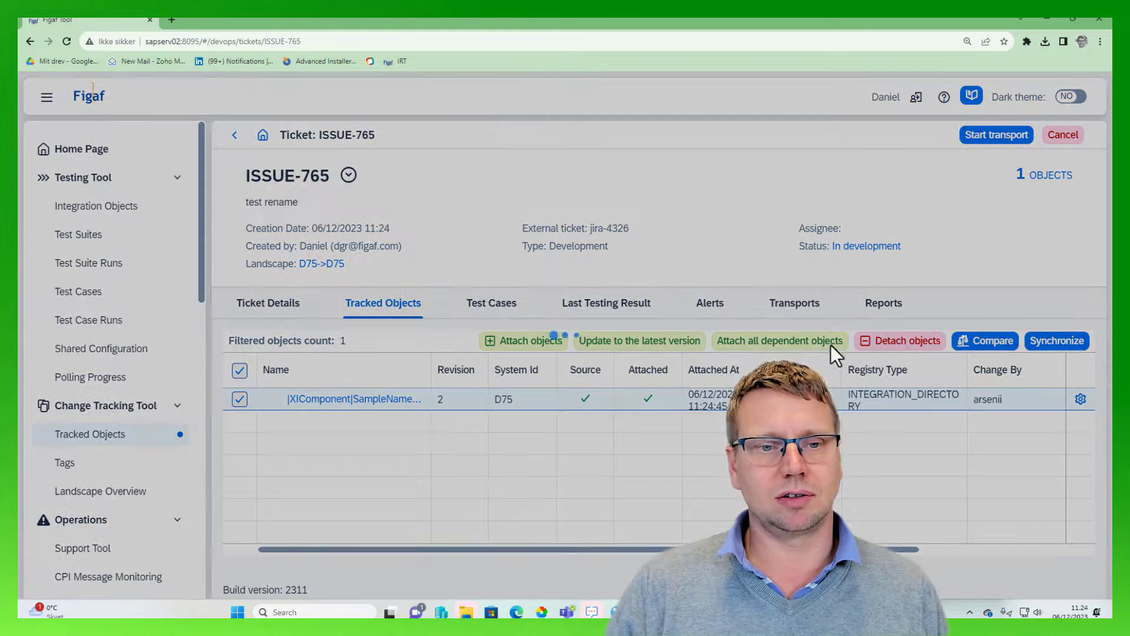
pyautogui.click(641, 371)
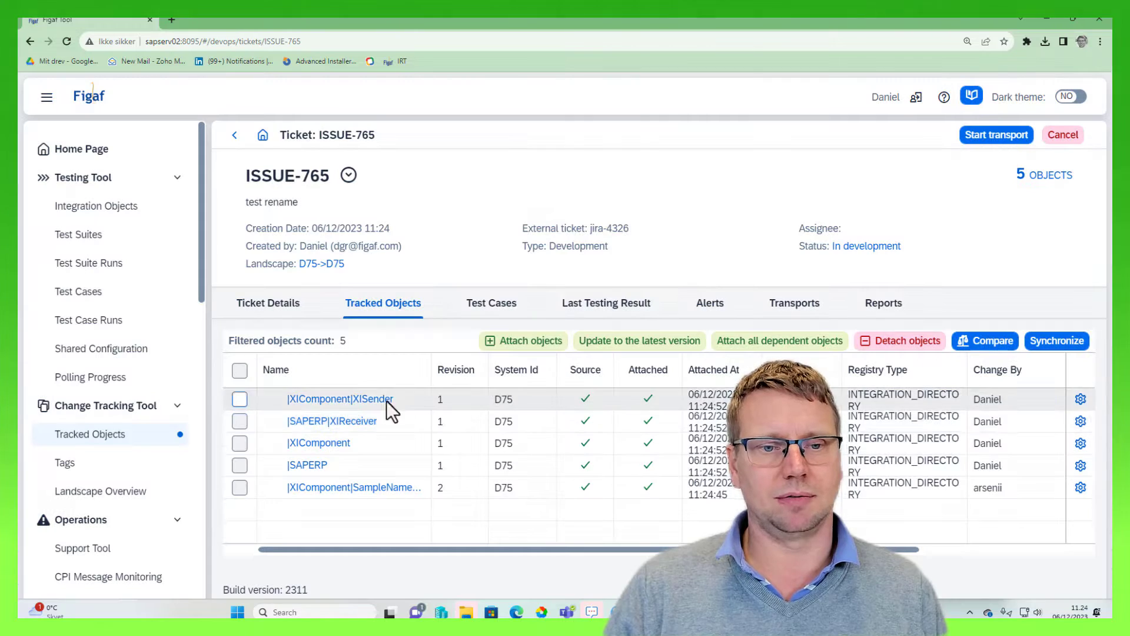
# Start the ticket's transport and refresh its progress until the transport page opens
pyautogui.click(993, 137)
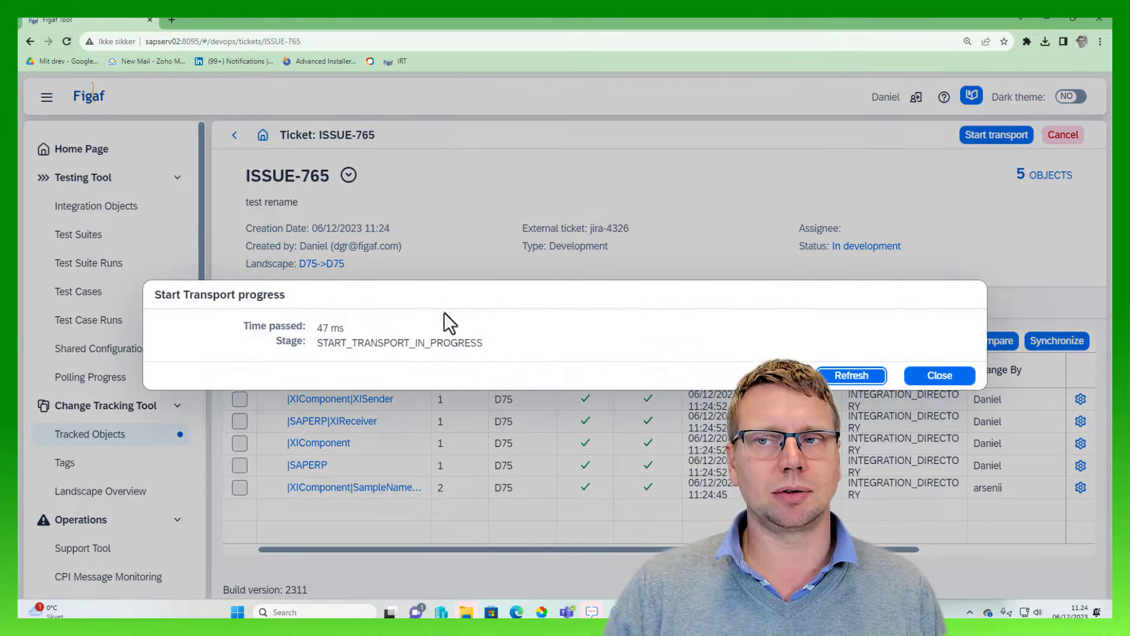
pyautogui.click(842, 381)
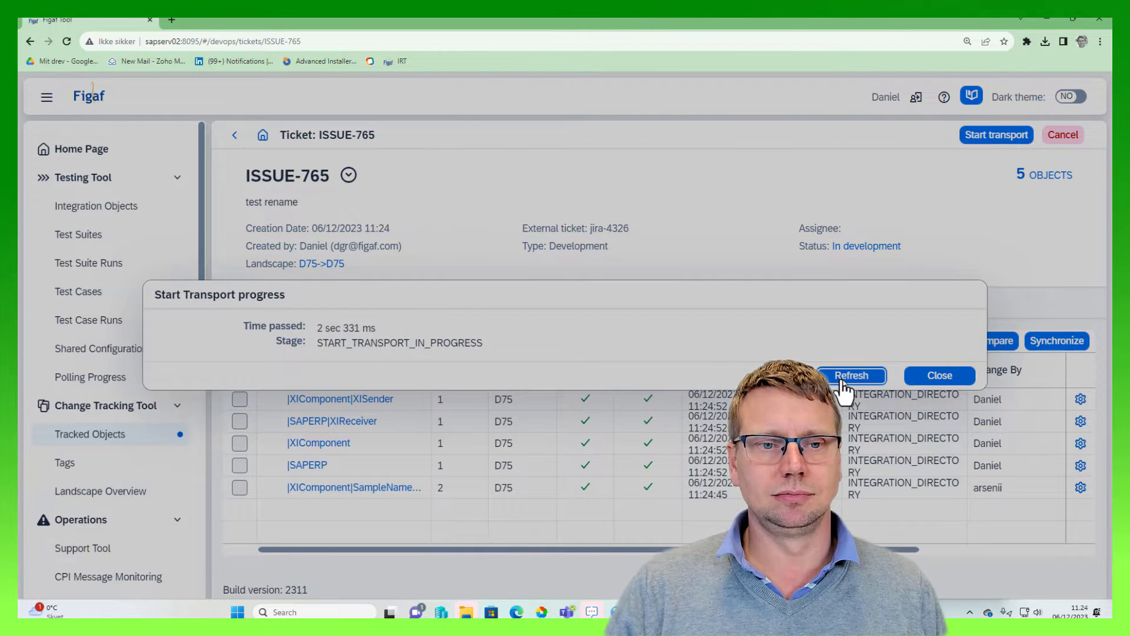
pyautogui.click(843, 381)
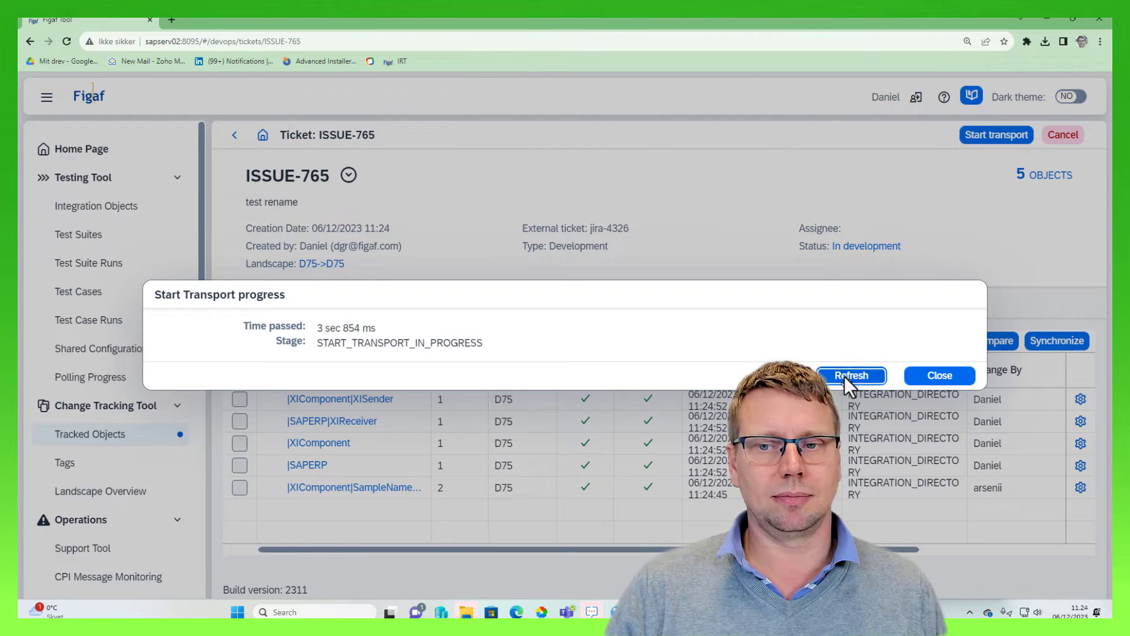
pyautogui.click(843, 381)
pyautogui.click(843, 382)
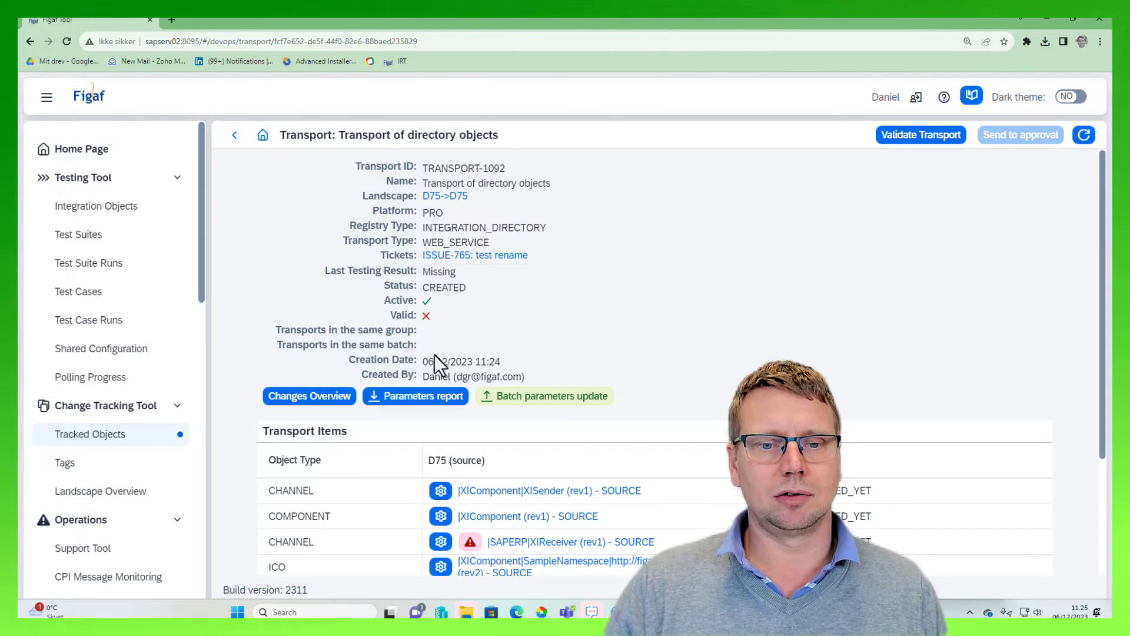
# Check the error flagged on the |SAPERP|XIReceiver channel among the transport items
pyautogui.scroll(-3, 636, 370)
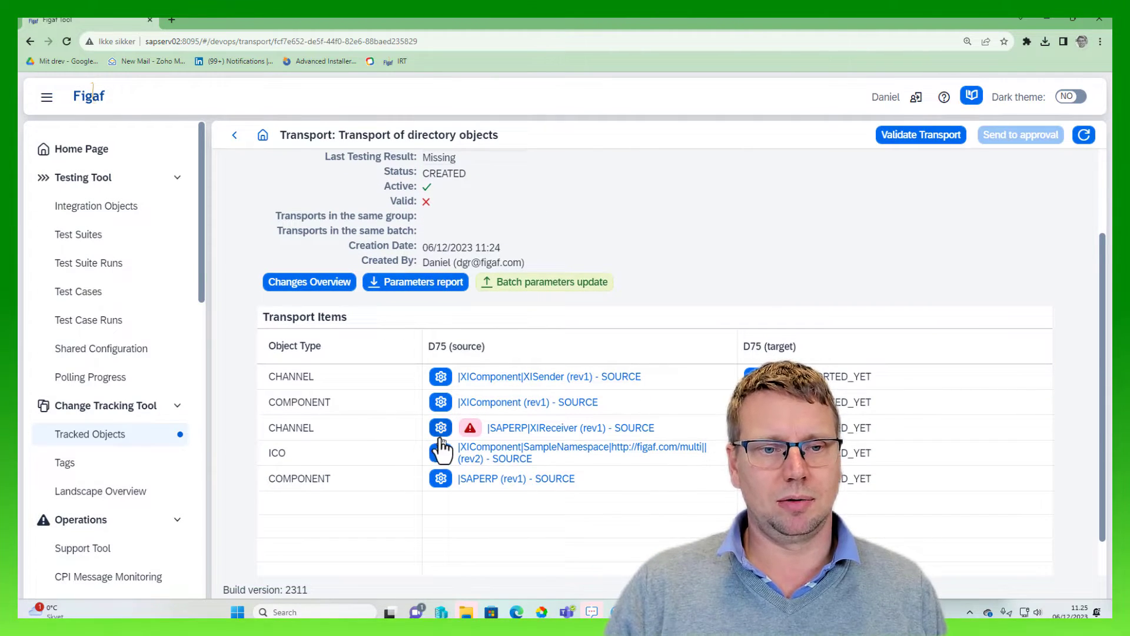
pyautogui.click(472, 434)
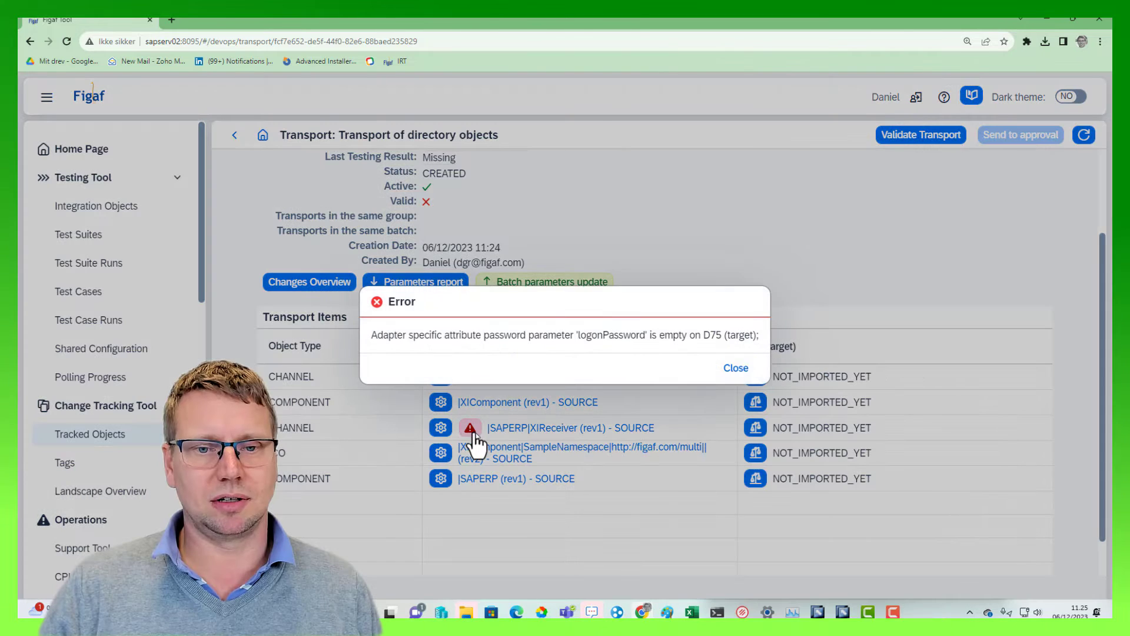
pyautogui.click(729, 370)
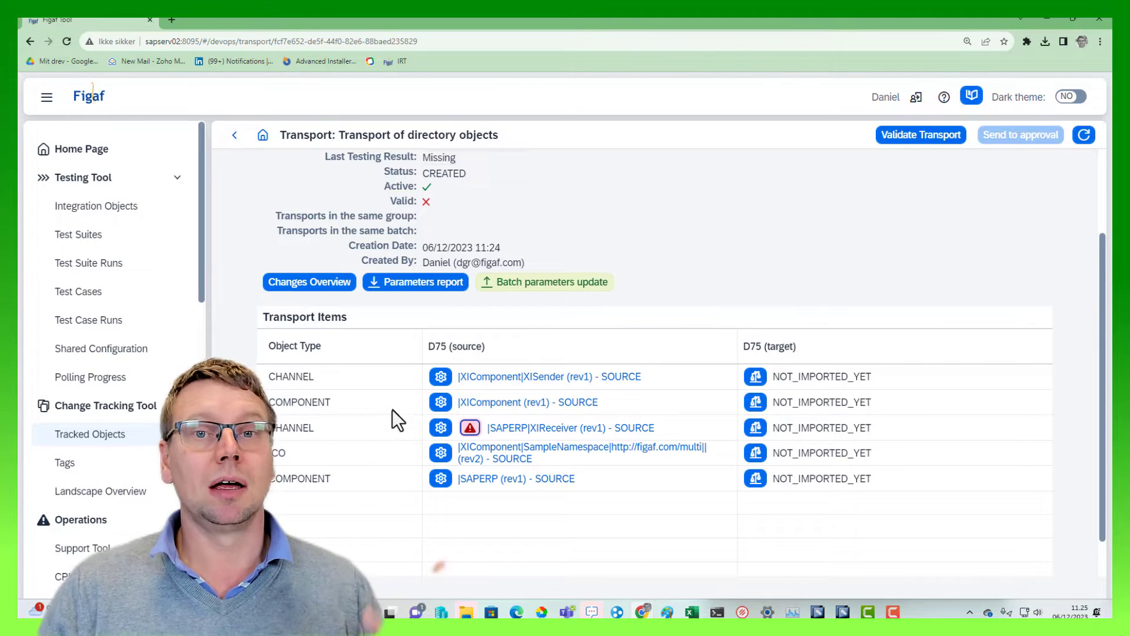
# In the |XIComponent component's transport configuration, set the target service to XIComponentDec and save it
pyautogui.click(441, 402)
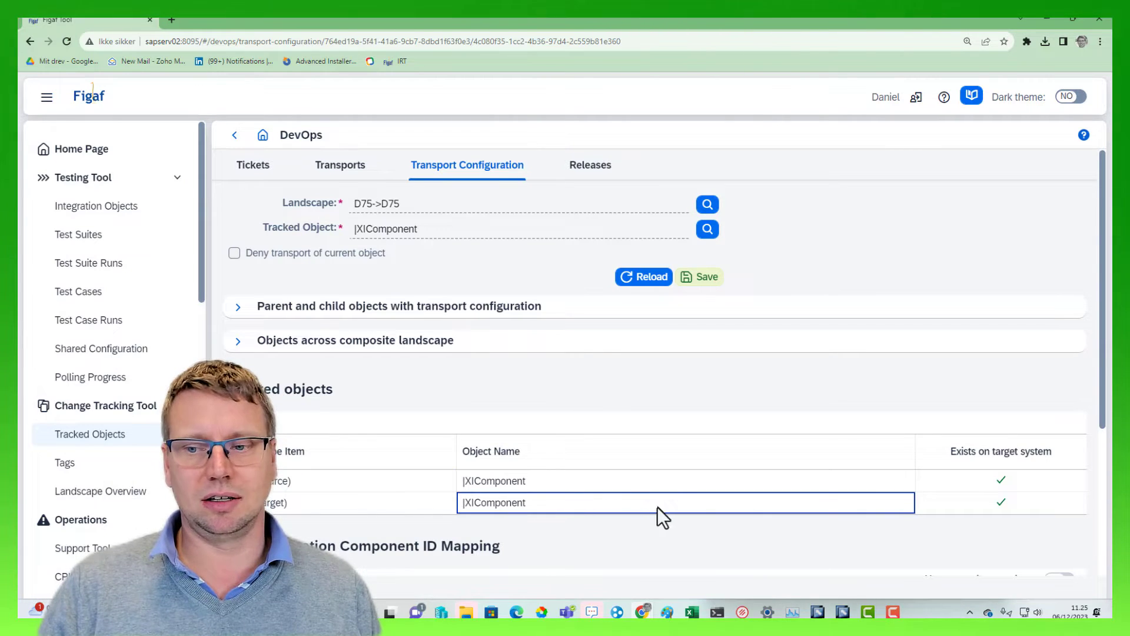
pyautogui.scroll(-3, 374, 429)
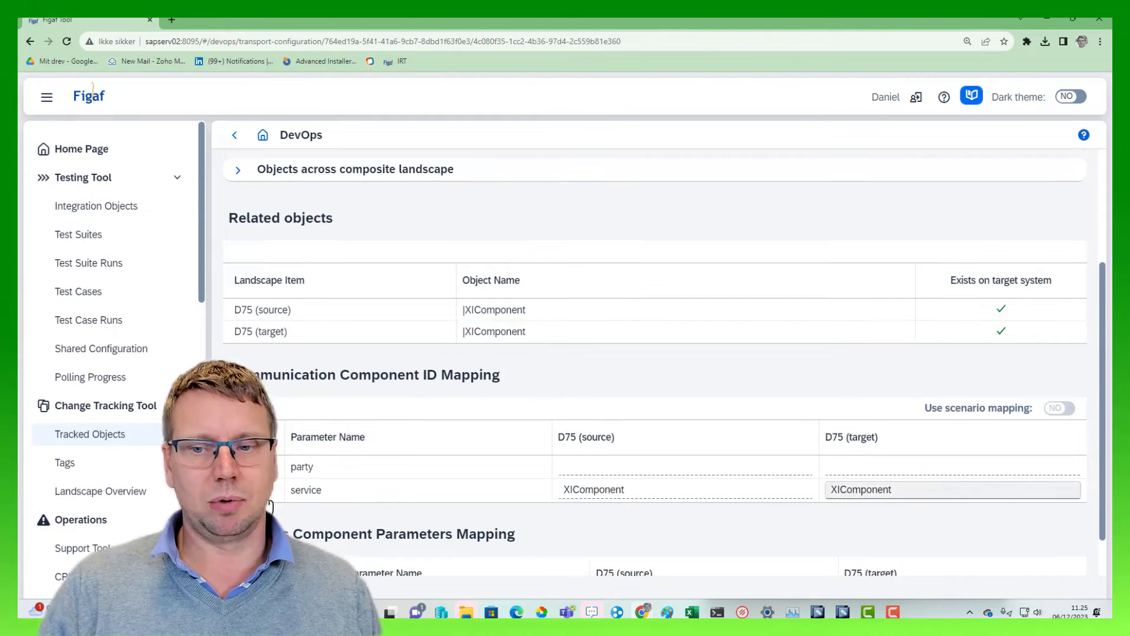
pyautogui.click(903, 500)
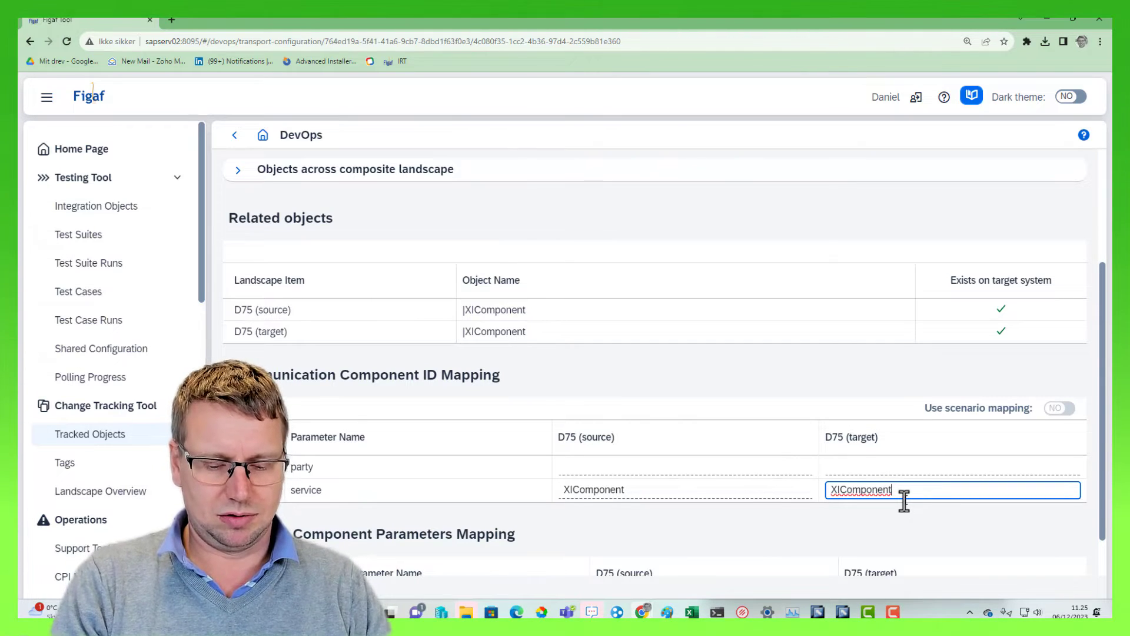
pyautogui.write('De')
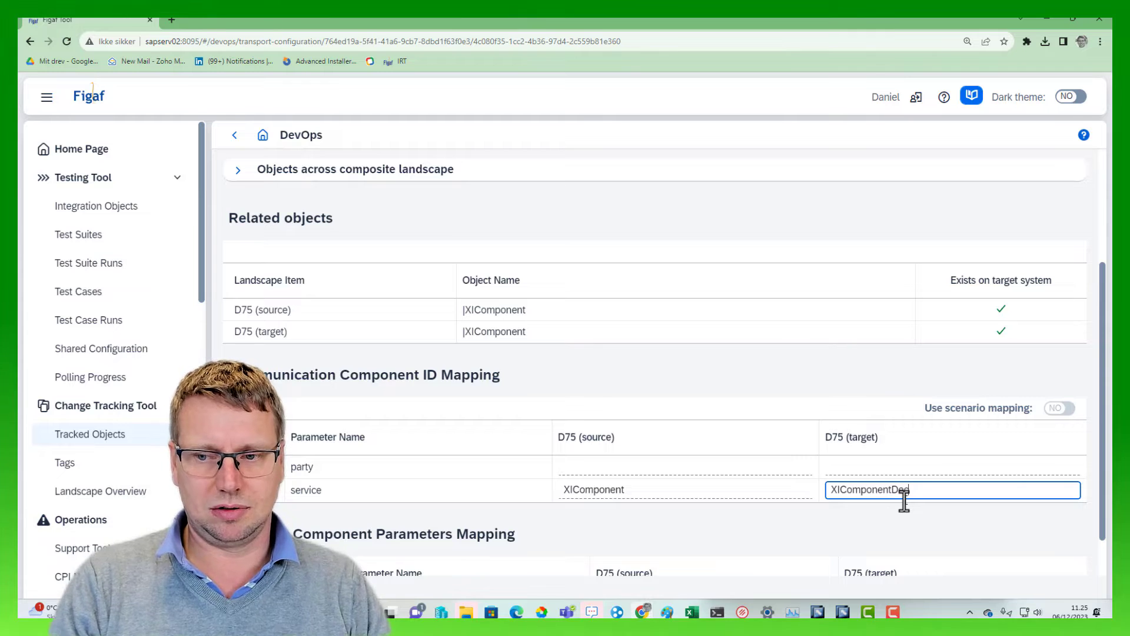
pyautogui.write('v')
pyautogui.hotkey('shift', 'Left')
pyautogui.hotkey('shift', 'Left')
pyautogui.hotkey('shift', 'Left')
pyautogui.scroll(2, 394, 203)
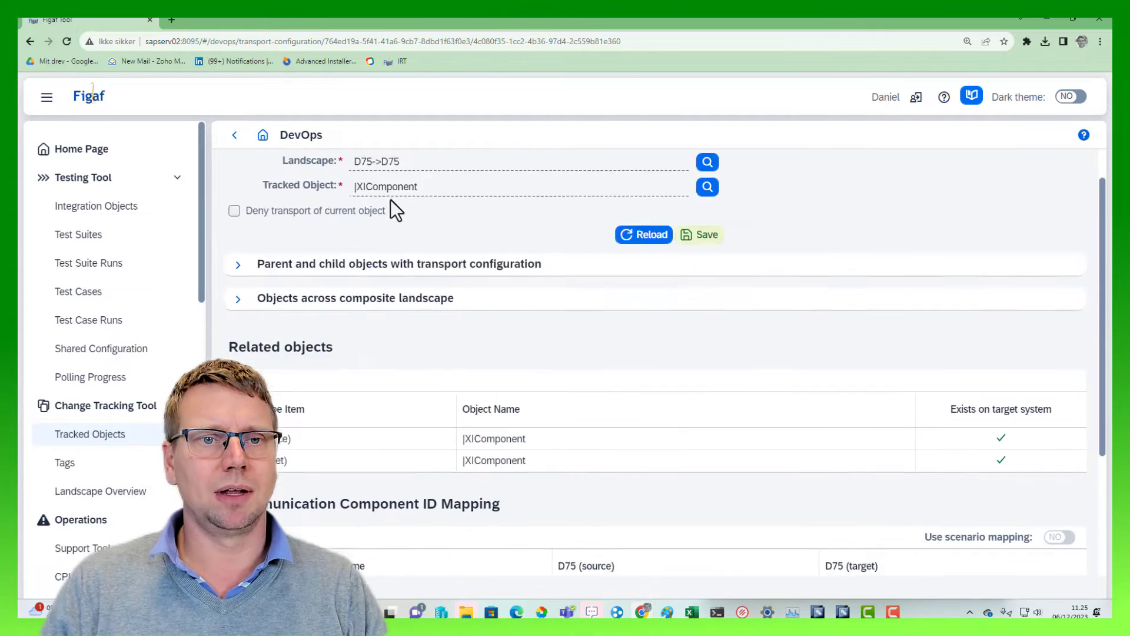
pyautogui.scroll(1, 391, 199)
pyautogui.click(698, 281)
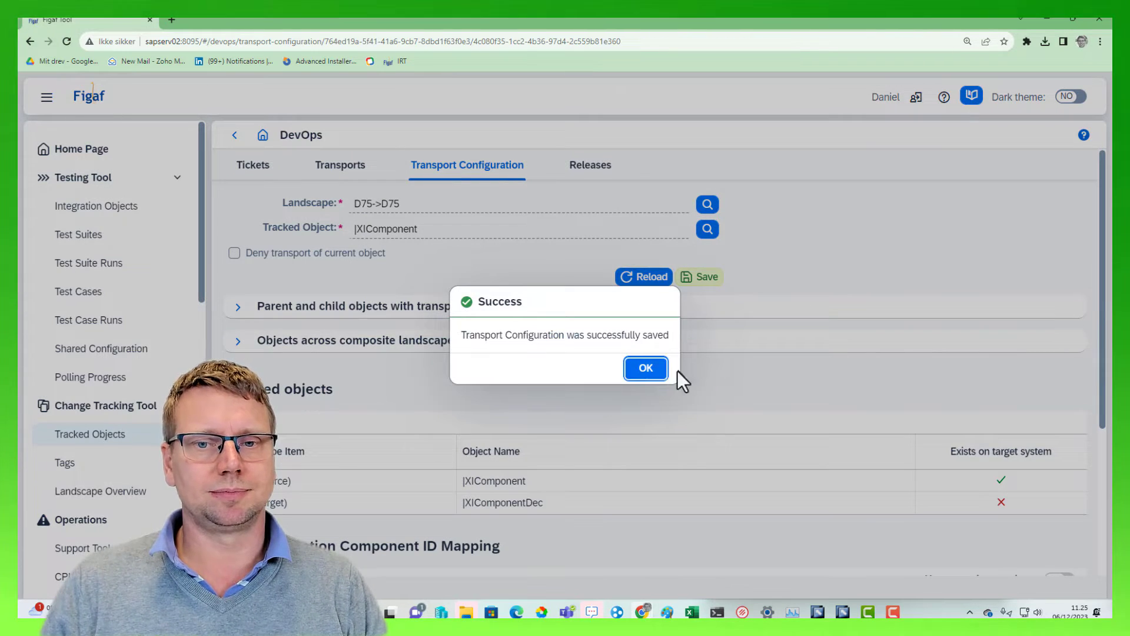
pyautogui.click(647, 370)
# Go back to the transport and examine the SampleNamespace ICO's configuration: target object name, message header mapping, receiver rules and interface rules
pyautogui.click(234, 136)
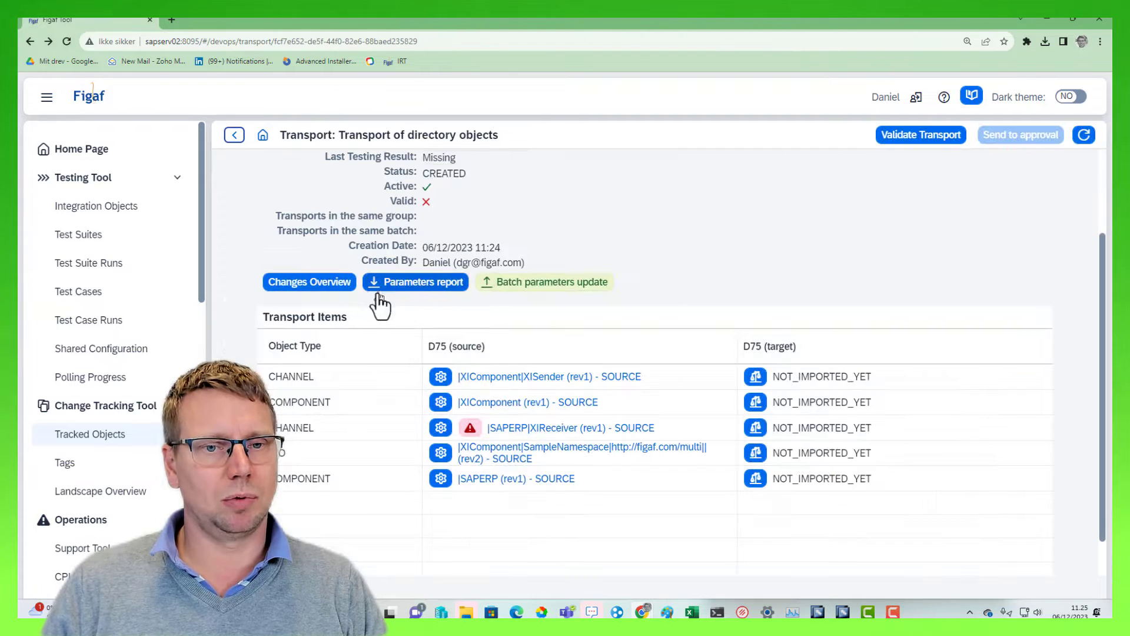
pyautogui.click(439, 453)
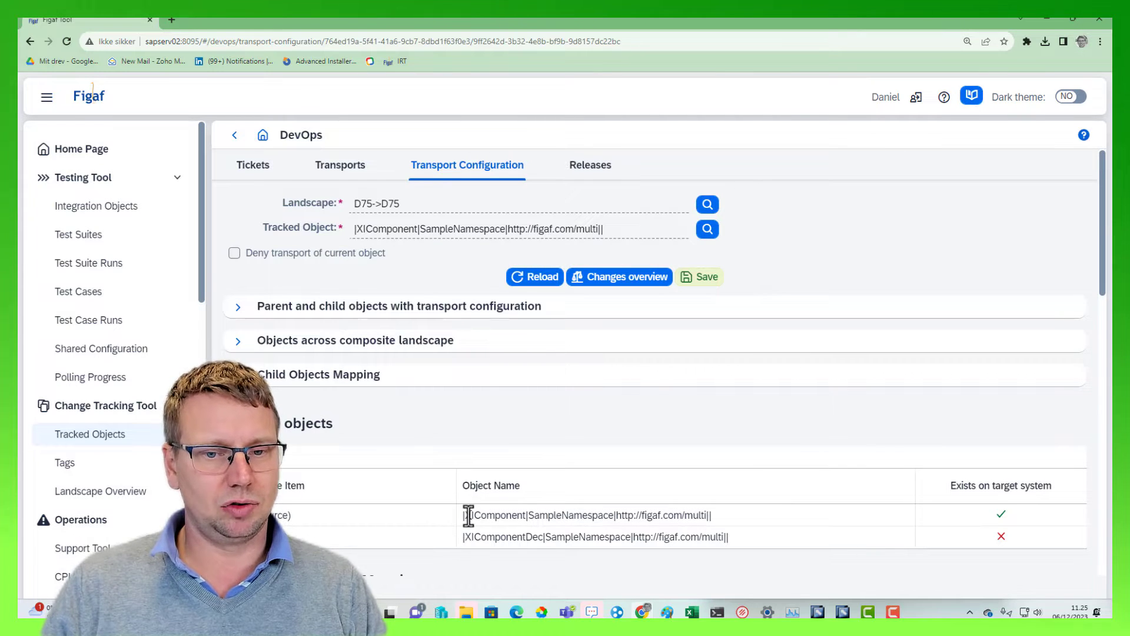
pyautogui.moveTo(500, 537); pyautogui.dragTo(564, 478)
pyautogui.scroll(-3, 648, 448)
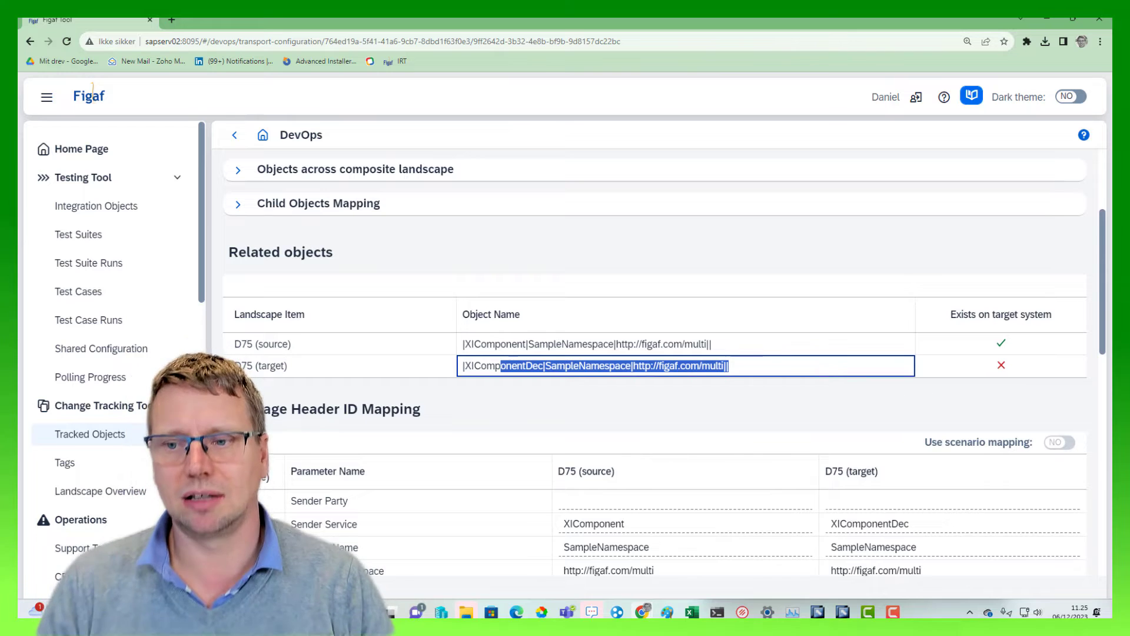
pyautogui.scroll(-2, 415, 477)
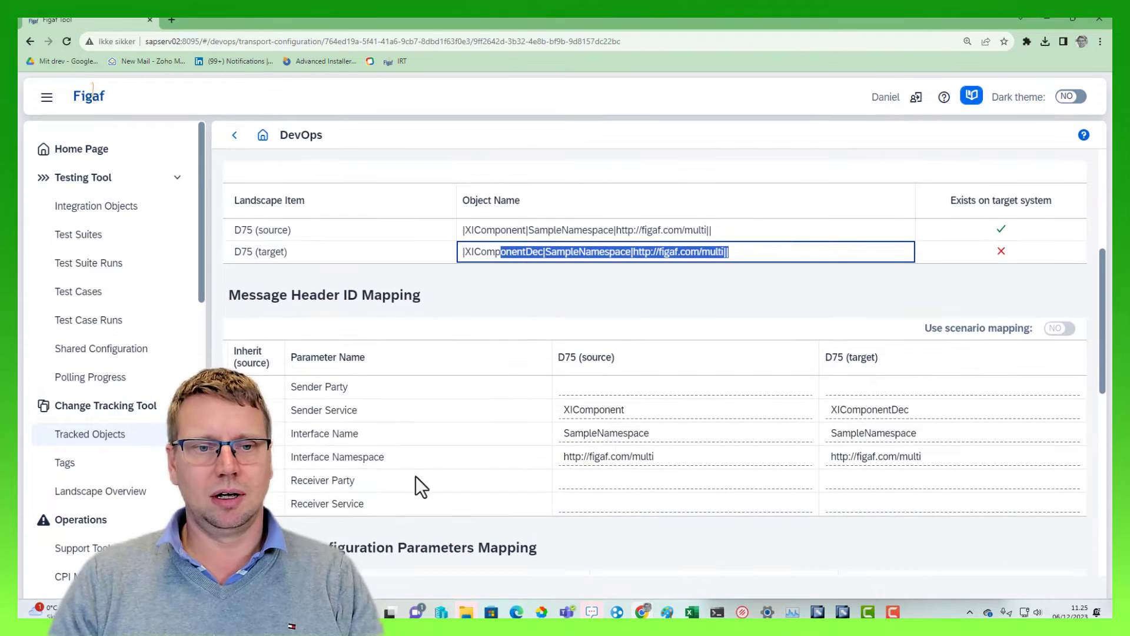
pyautogui.click(521, 437)
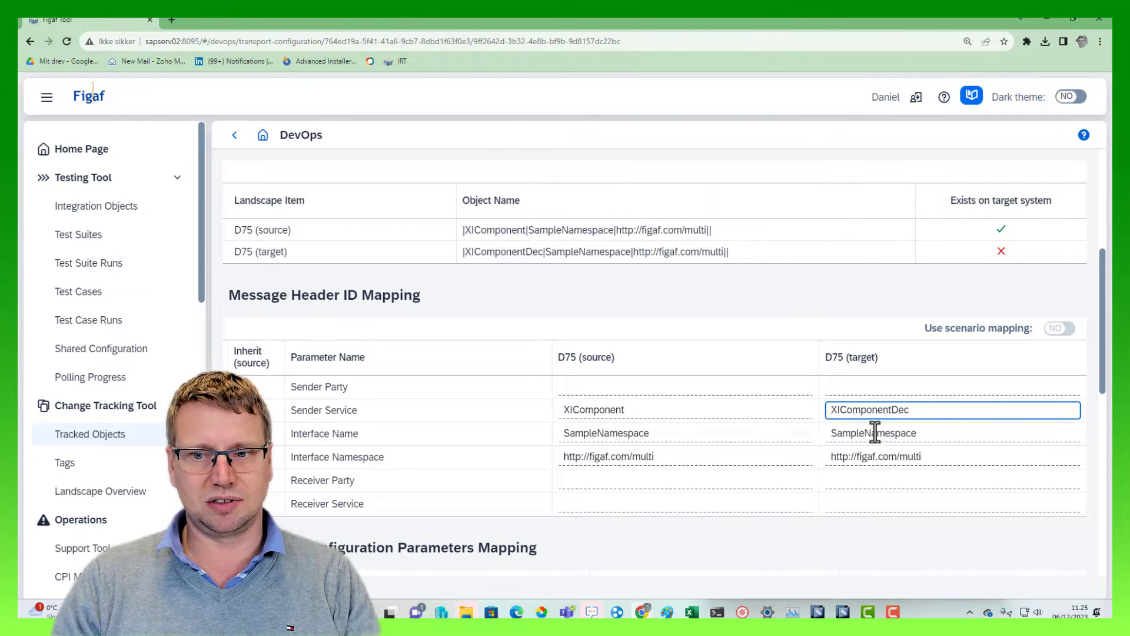
pyautogui.scroll(-6, 346, 433)
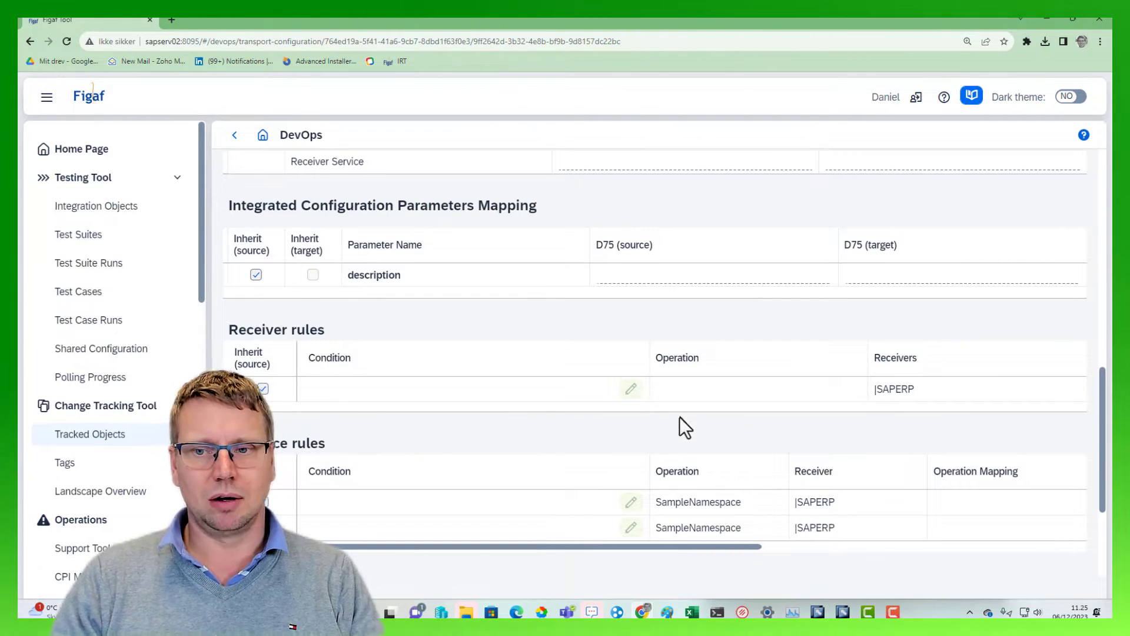
pyautogui.scroll(-2, 679, 417)
pyautogui.click(605, 419)
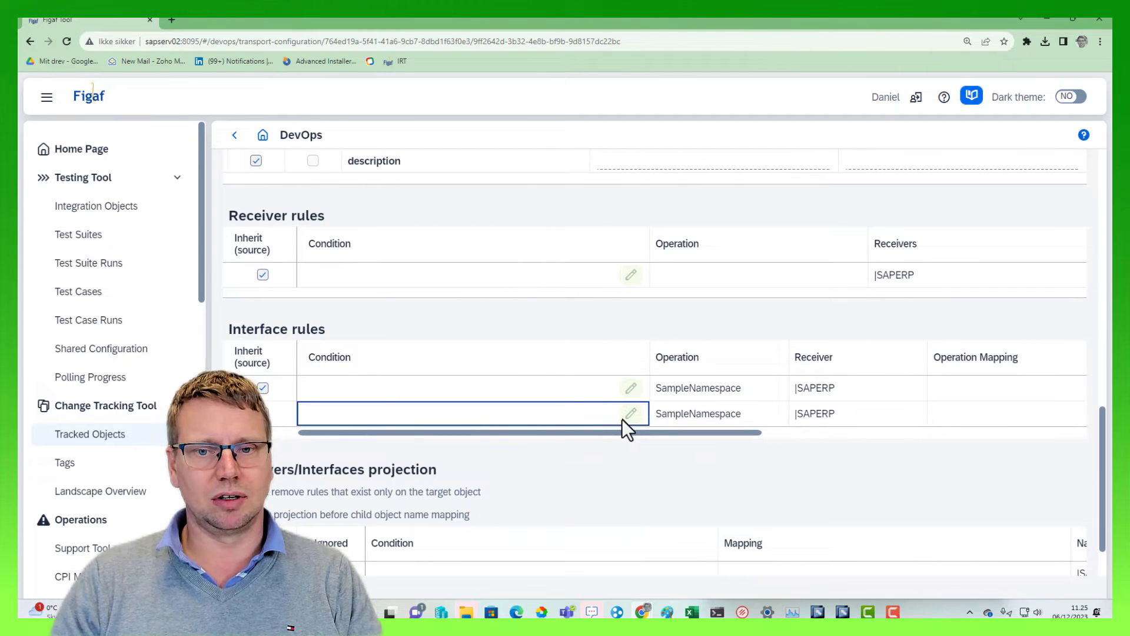
# Stop the second interface rule from inheriting the source and give it the condition /test = 5643
pyautogui.click(267, 413)
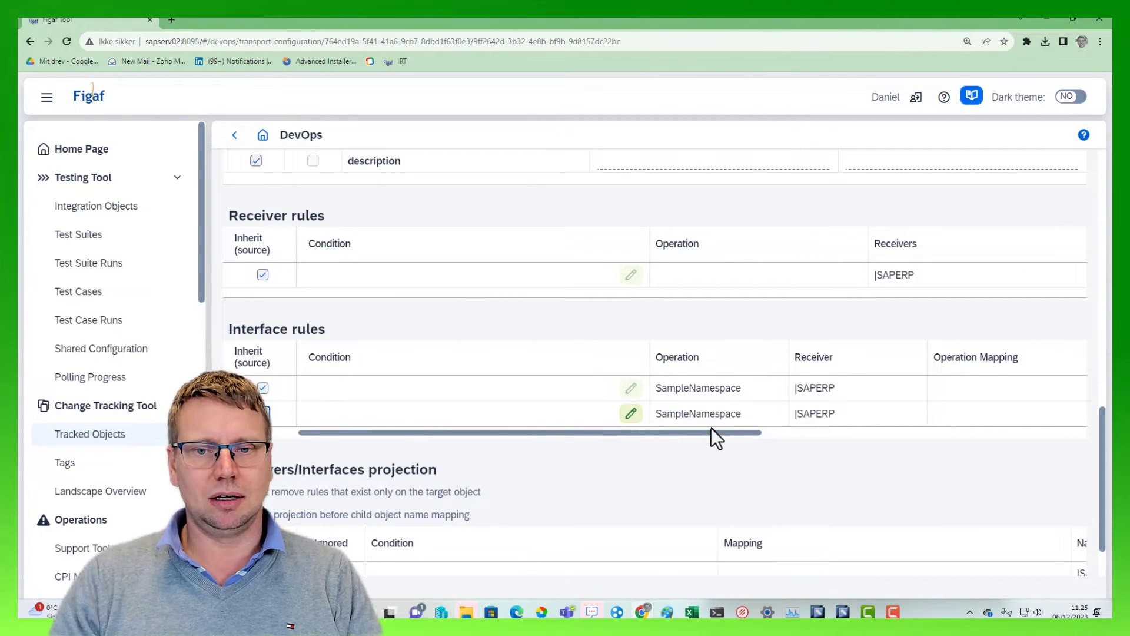
pyautogui.click(629, 415)
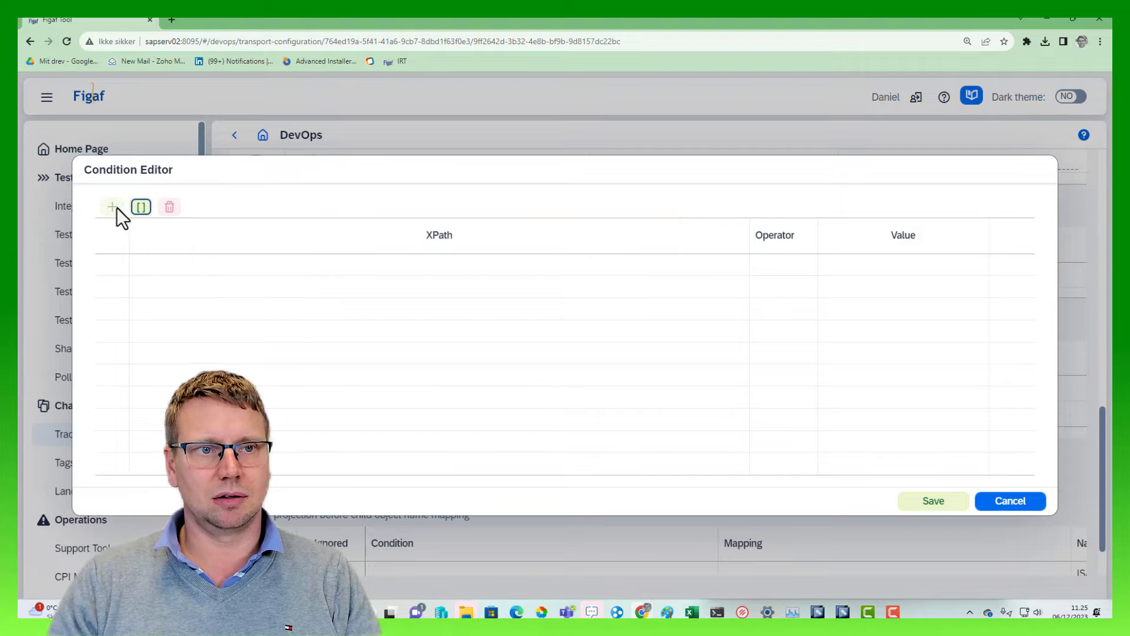
pyautogui.click(140, 208)
pyautogui.click(227, 284)
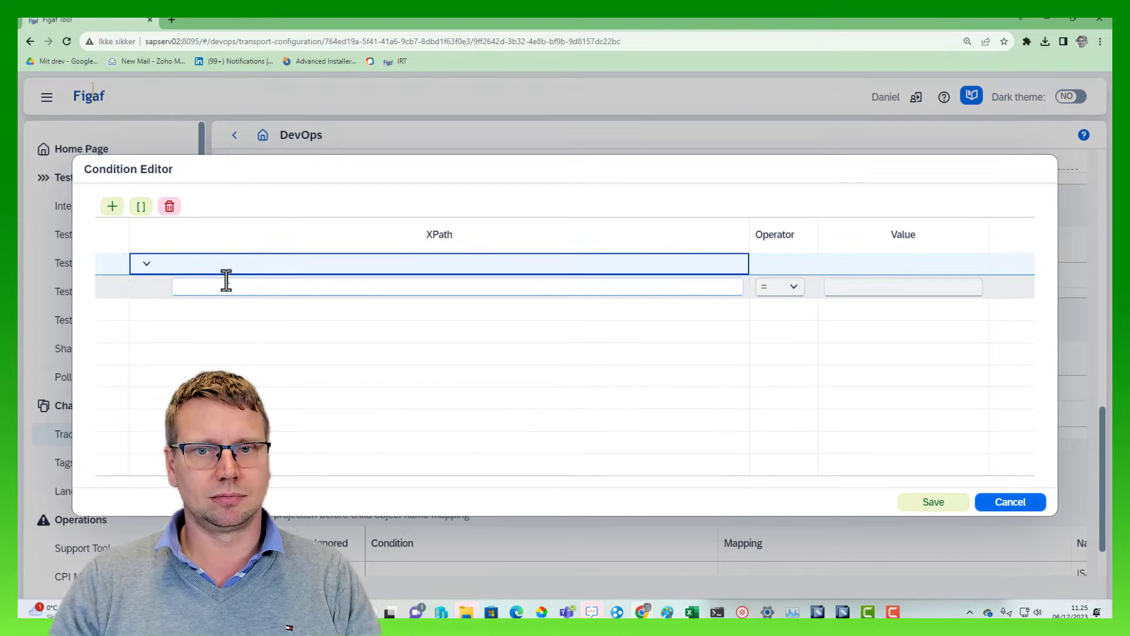
pyautogui.write('/dest')
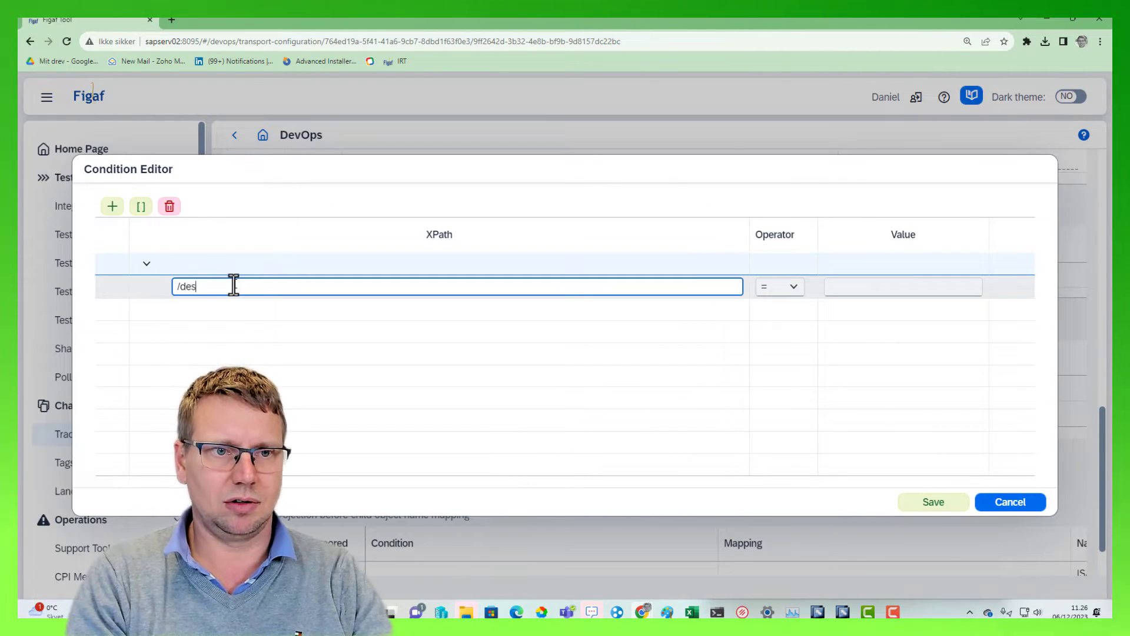
pyautogui.press('BackSpace')
pyautogui.press('BackSpace')
pyautogui.press('BackSpace')
pyautogui.press('BackSpace')
pyautogui.write('test')
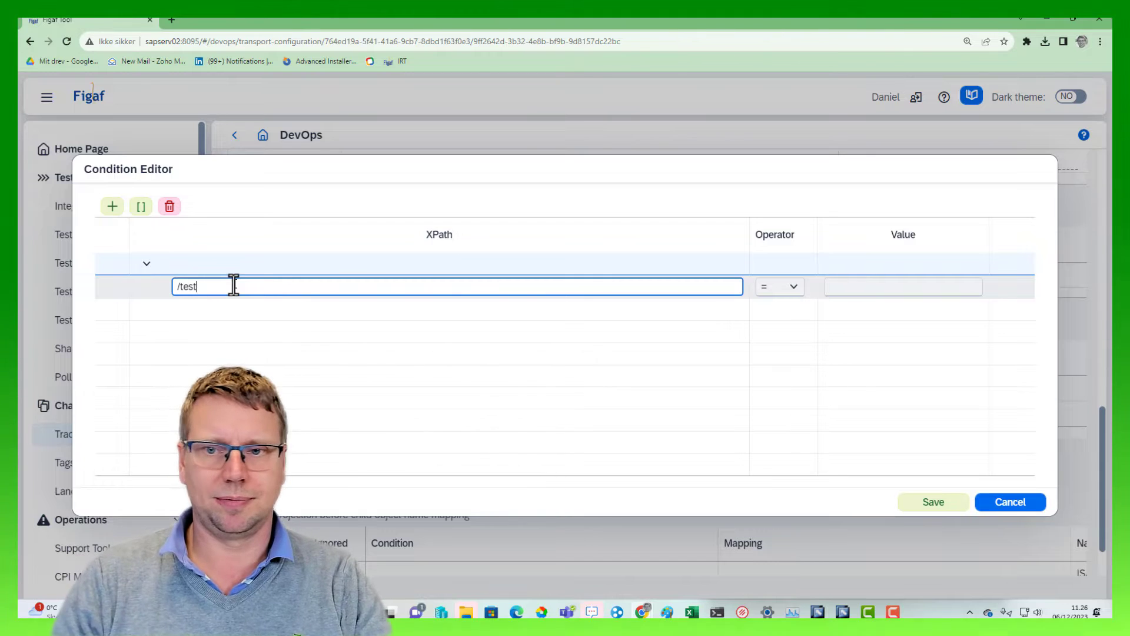
pyautogui.click(901, 286)
pyautogui.write('5643')
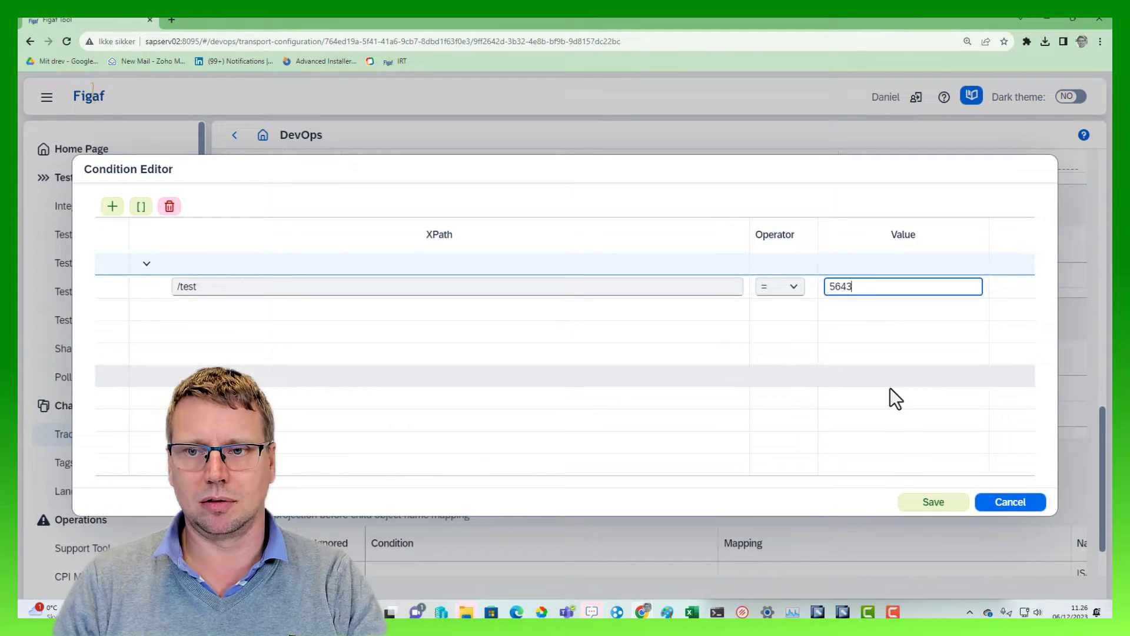
pyautogui.click(931, 503)
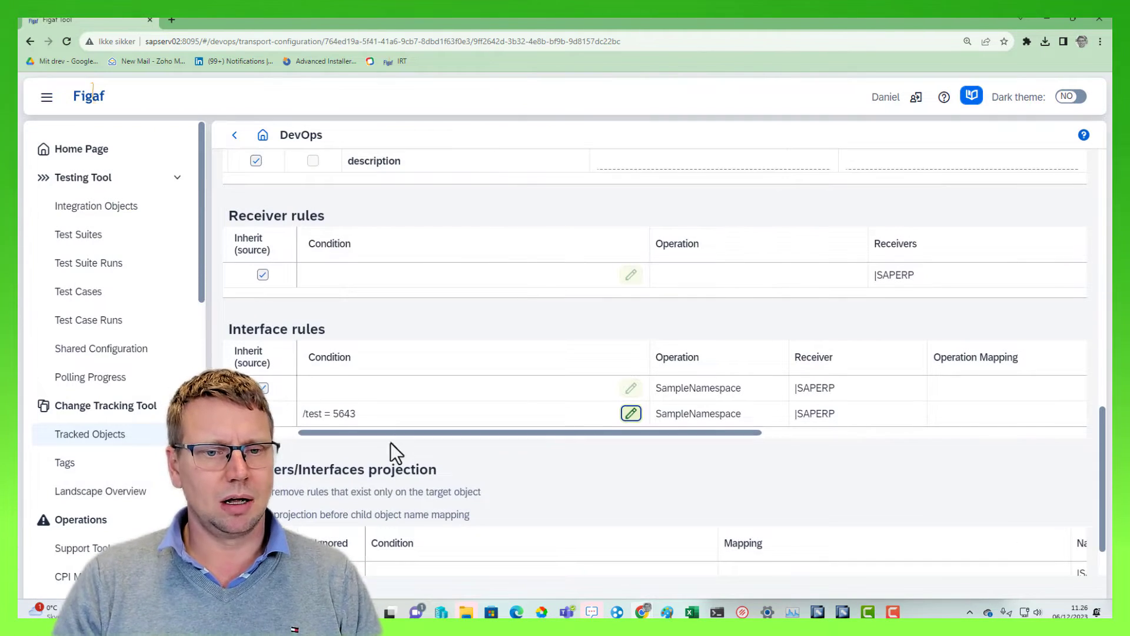
# Save the SampleNamespace ICO's transport configuration and dismiss the confirmation
pyautogui.scroll(-1, 390, 442)
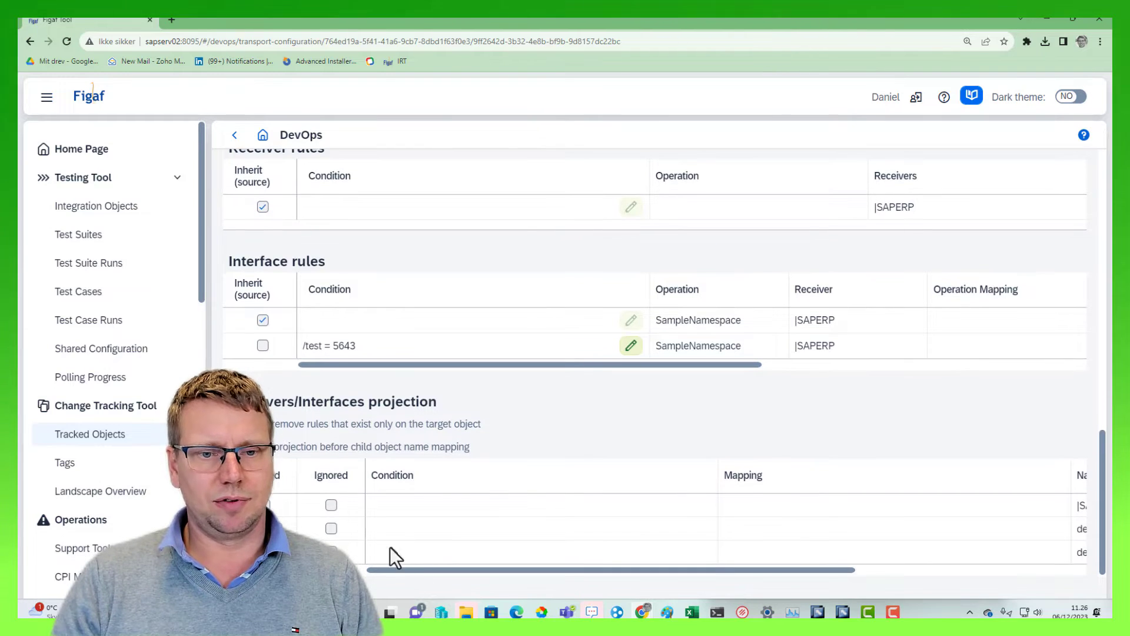
pyautogui.scroll(6, 684, 415)
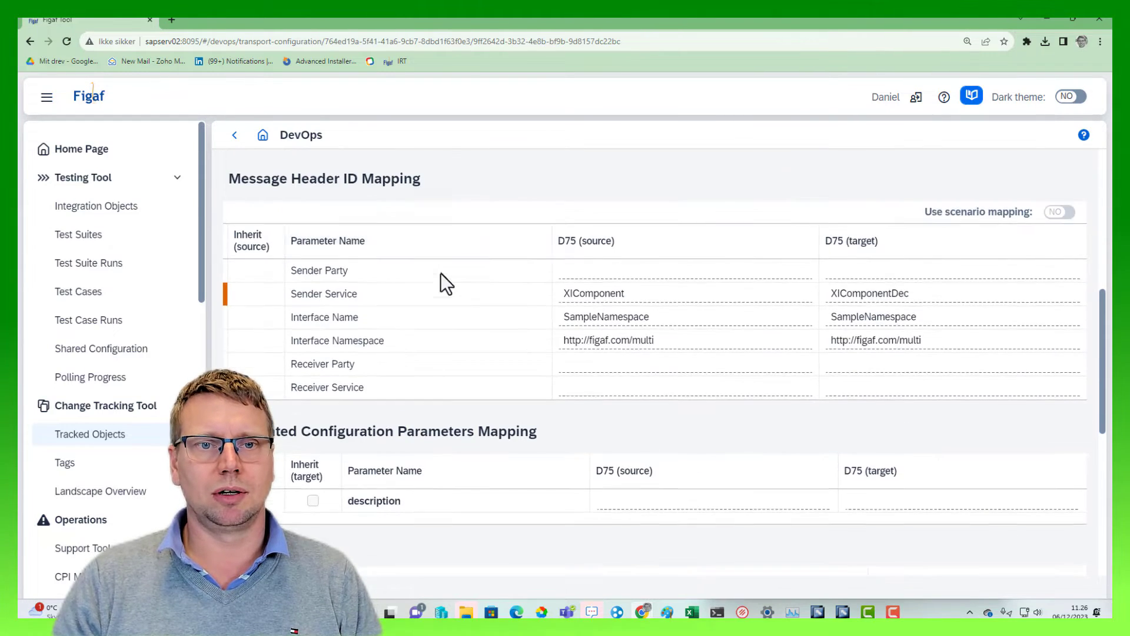
pyautogui.scroll(6, 507, 241)
pyautogui.click(699, 267)
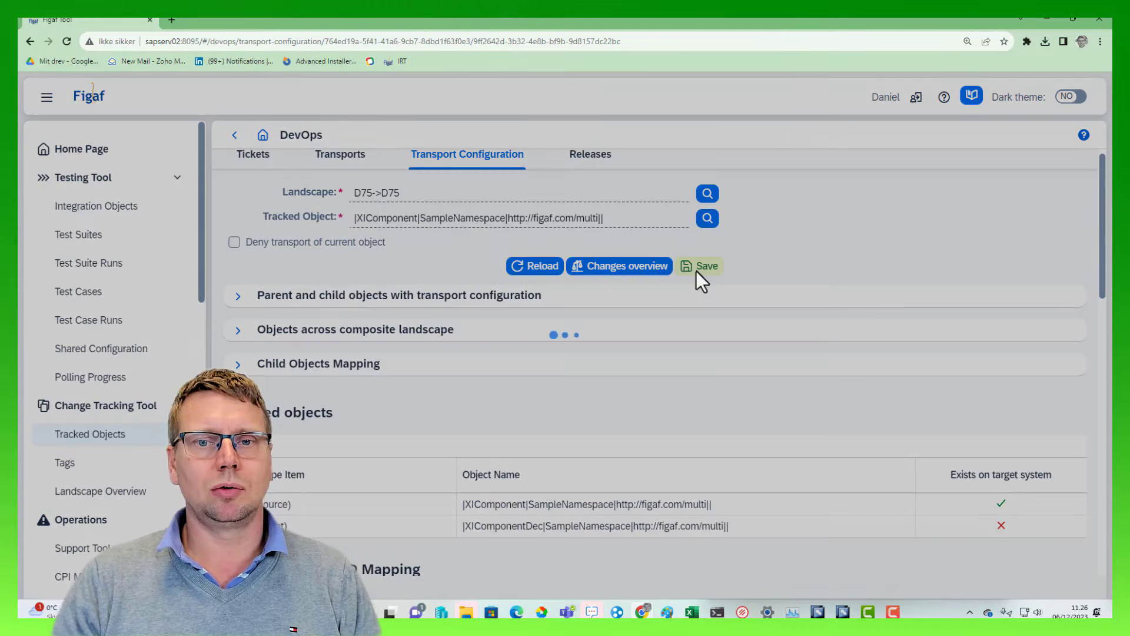
pyautogui.click(644, 370)
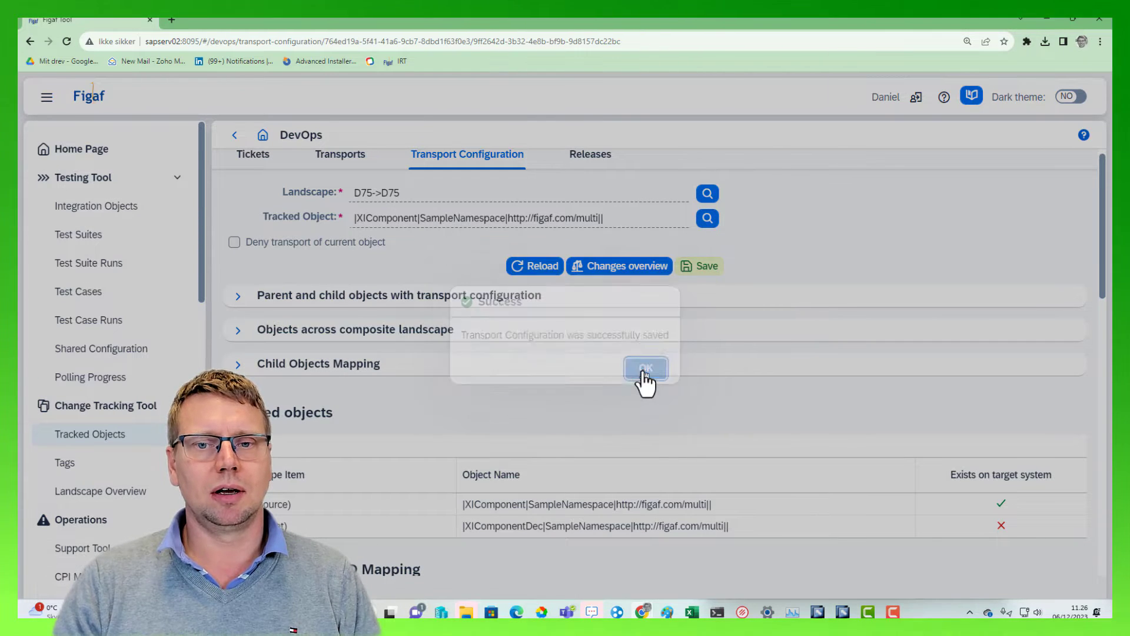
# Review the ICO's changes overview for the header, condition, component and channel mappings, and close it
pyautogui.click(602, 272)
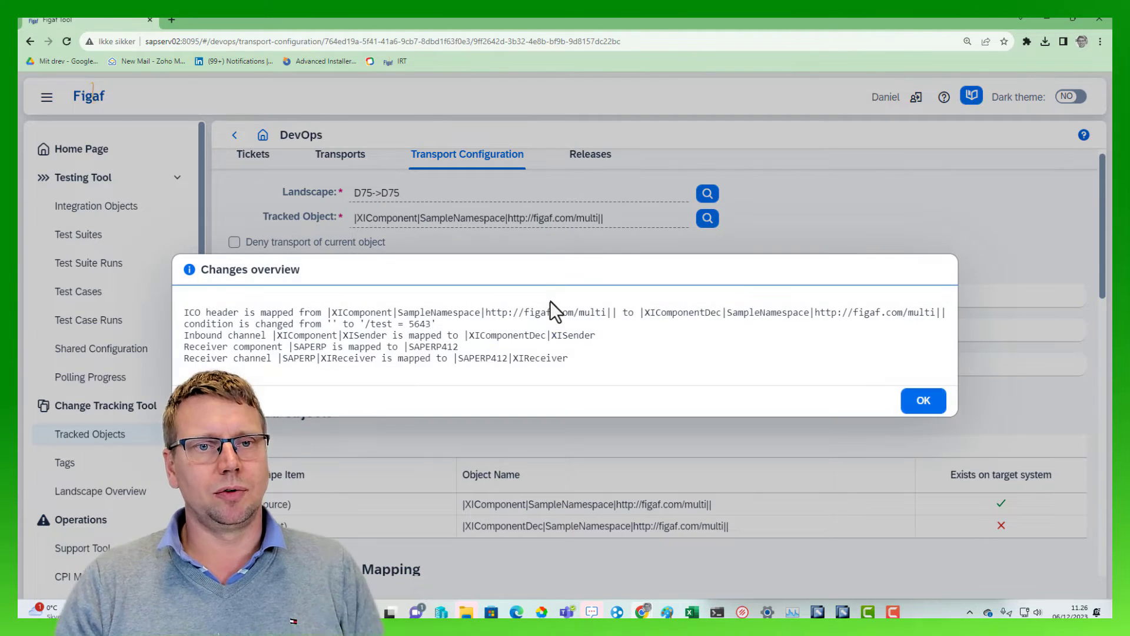
pyautogui.moveTo(211, 320); pyautogui.dragTo(297, 334)
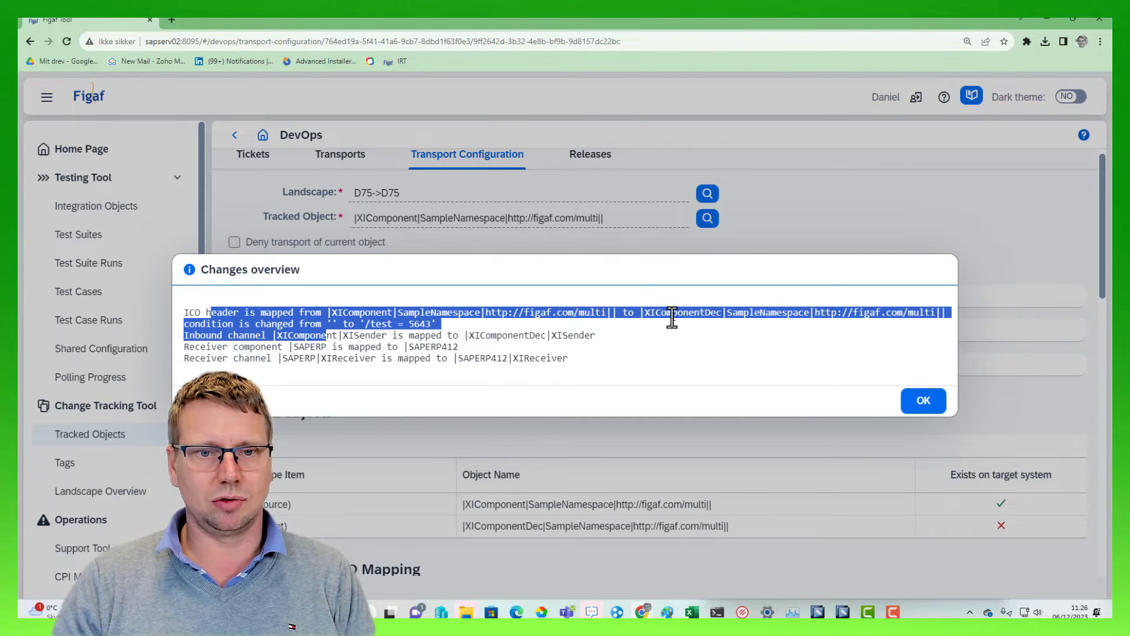
pyautogui.click(299, 315)
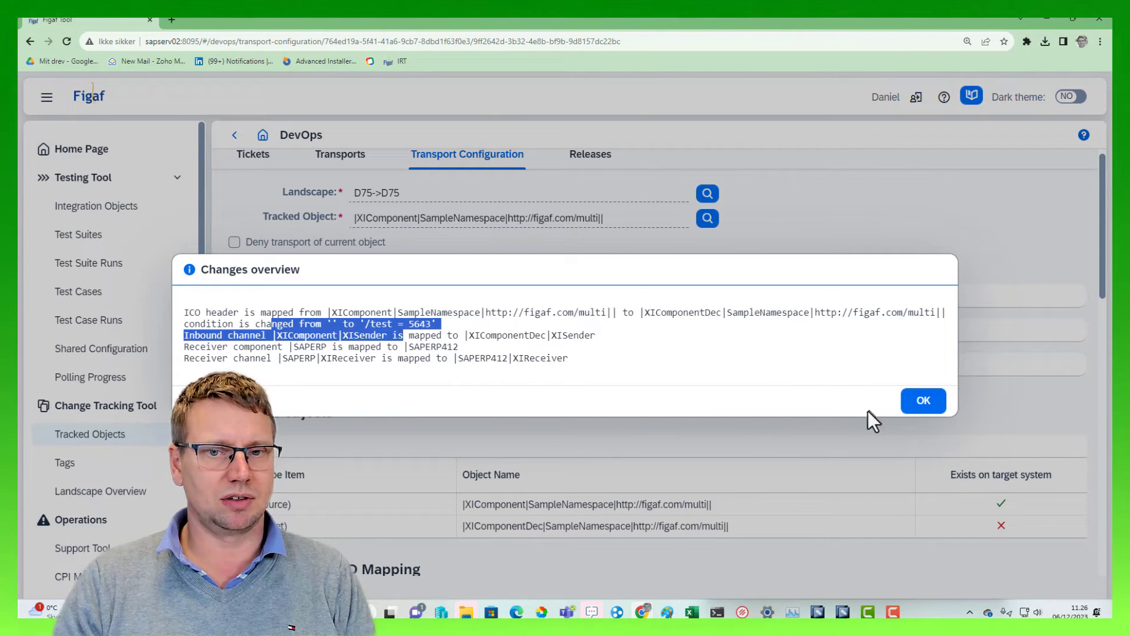
pyautogui.click(922, 403)
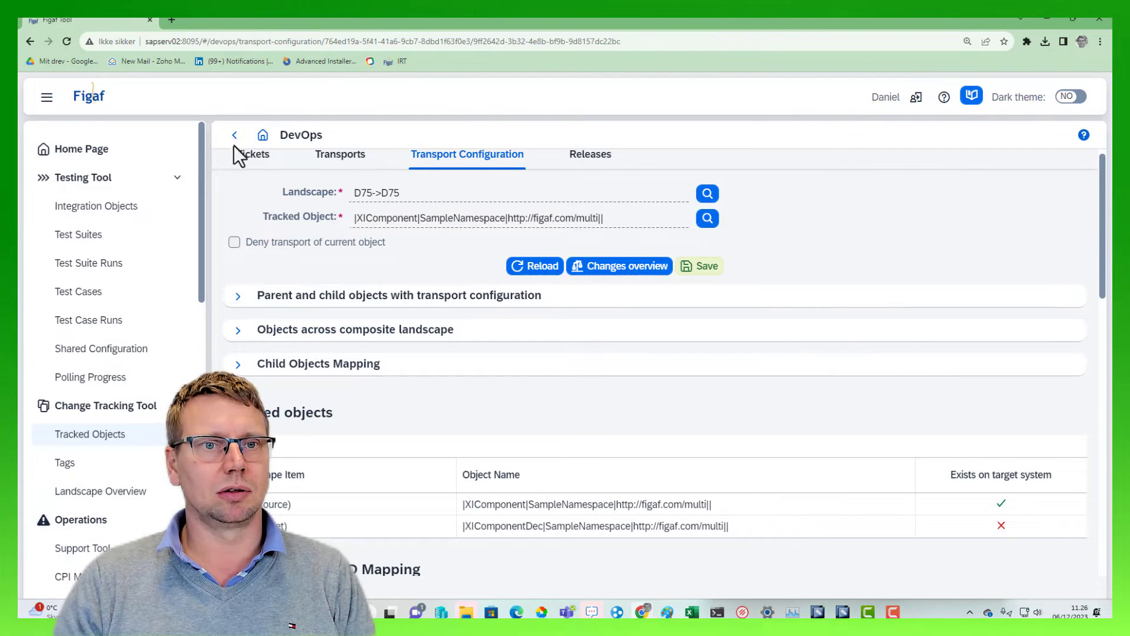
# Go back to the transport, check its overall changes overview, and return to the transport items
pyautogui.click(235, 141)
pyautogui.click(309, 281)
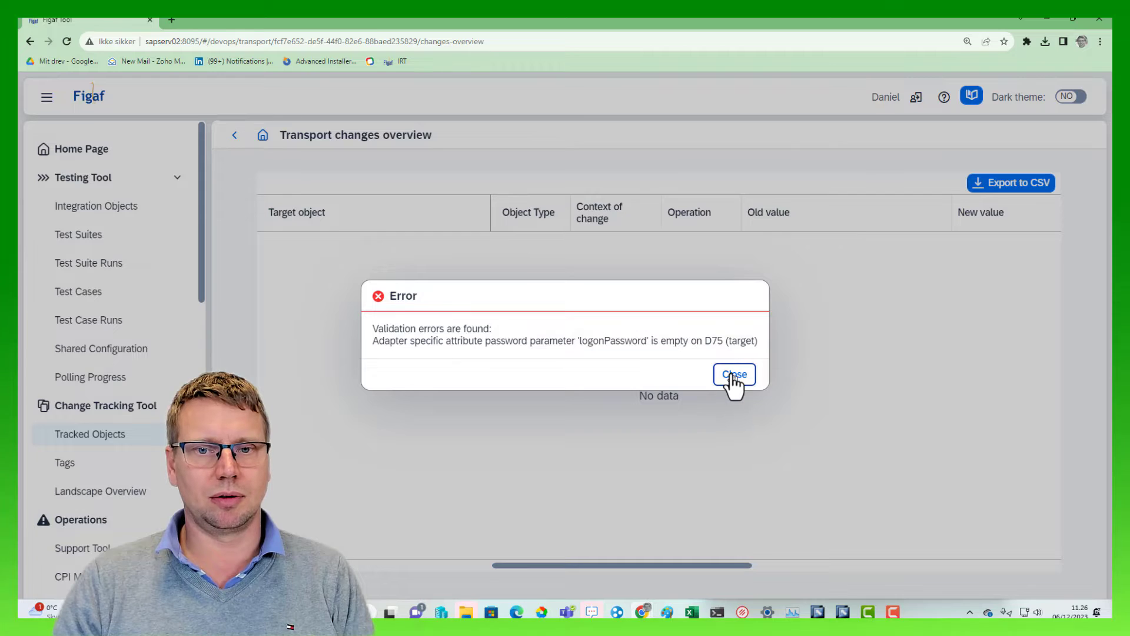
pyautogui.click(733, 377)
pyautogui.click(234, 135)
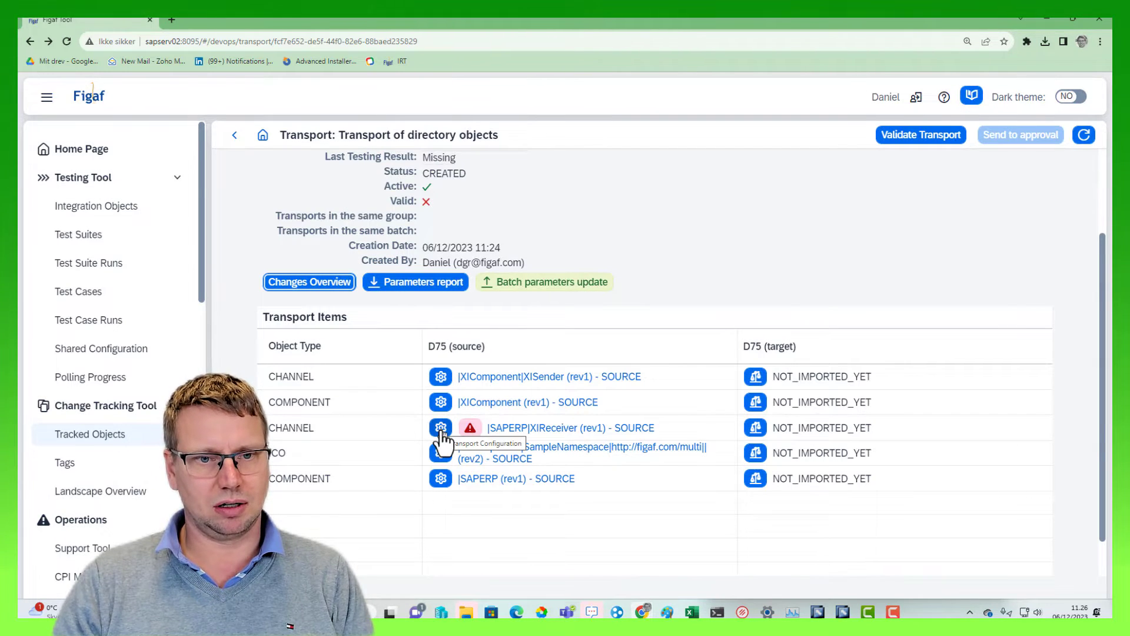
# Open the |SAPERP|XIReceiver channel's transport configuration and filter the adapter specific attributes to passwords/credentials only
pyautogui.click(441, 427)
pyautogui.scroll(-5, 707, 439)
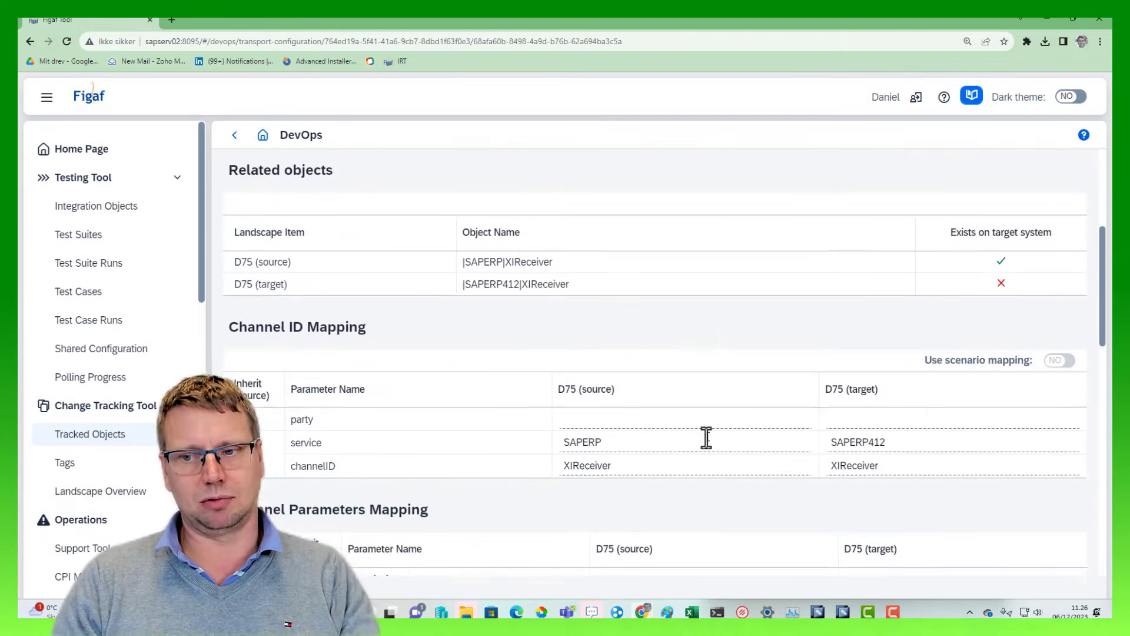
pyautogui.scroll(-8, 707, 439)
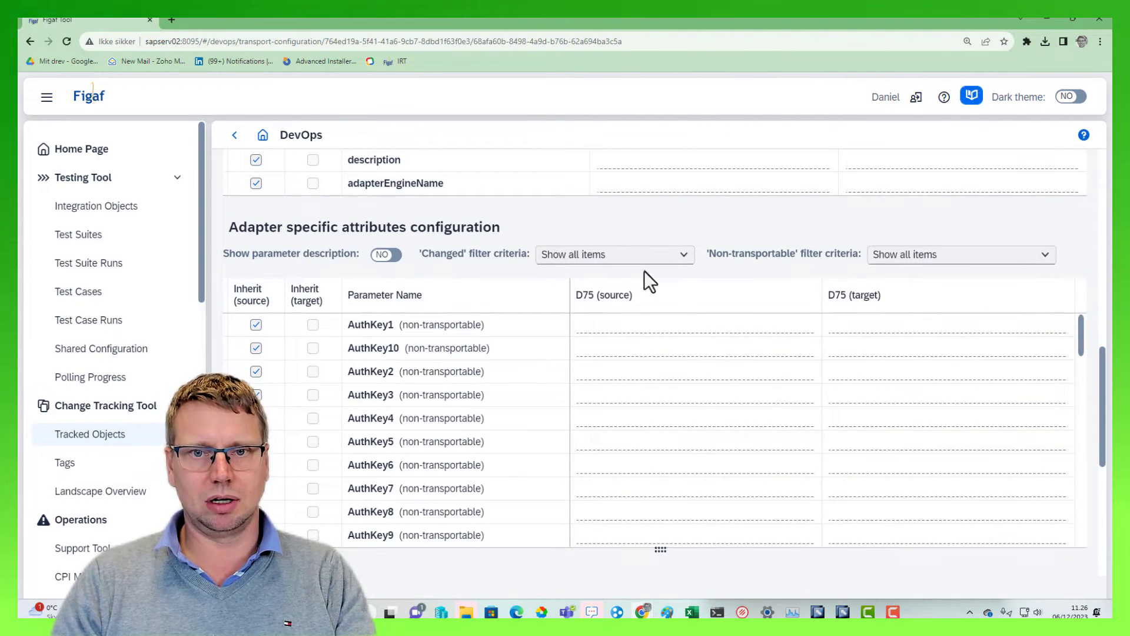
pyautogui.click(651, 259)
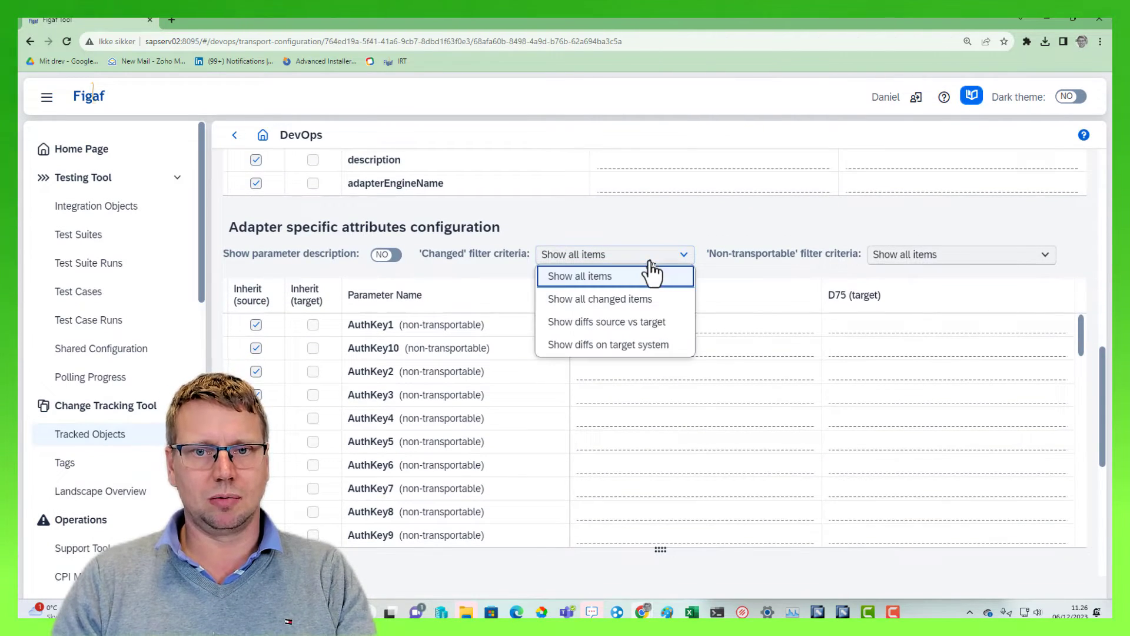
pyautogui.click(901, 259)
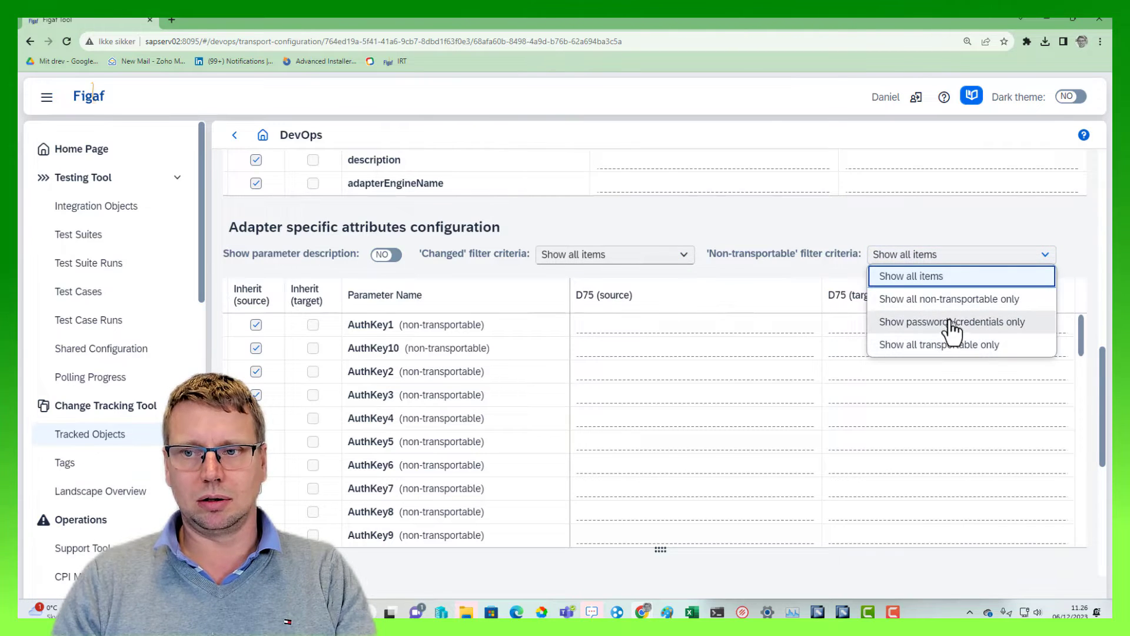
pyautogui.click(943, 300)
pyautogui.click(941, 255)
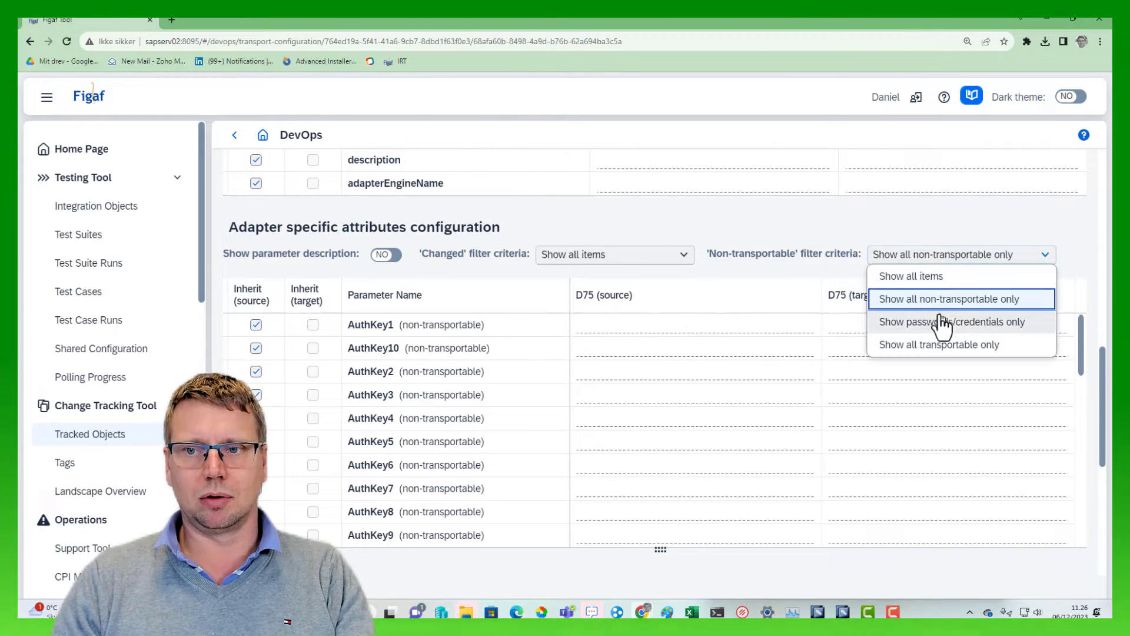
pyautogui.click(943, 323)
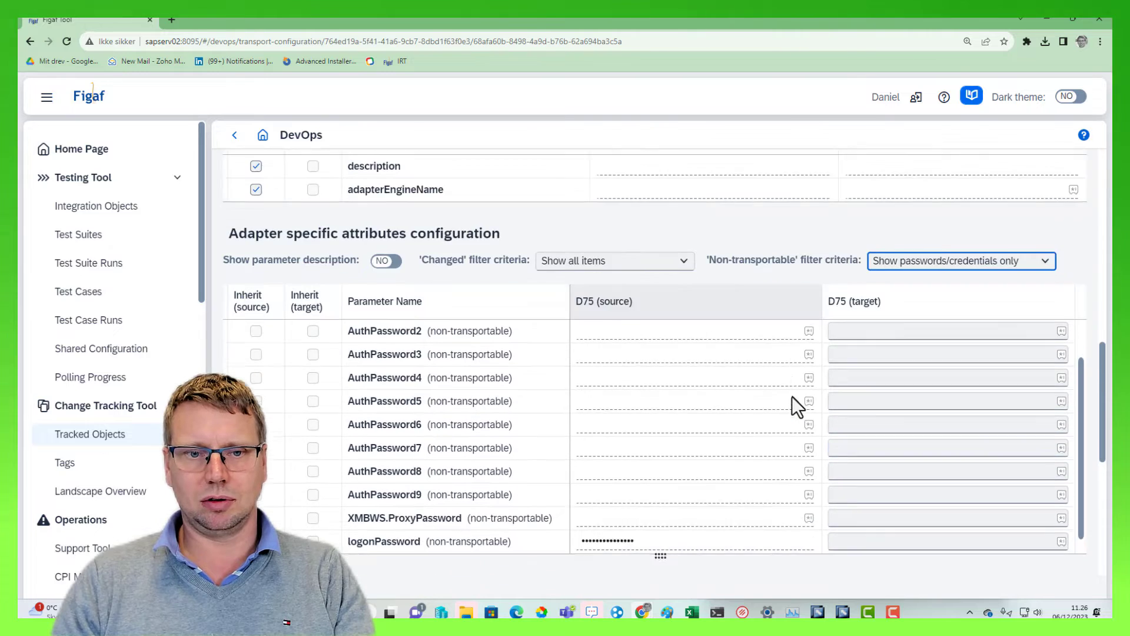
# Enter the logonPassword for D75 (target) on the XIReceiver channel and save the transport configuration
pyautogui.scroll(-2, 793, 397)
pyautogui.click(859, 420)
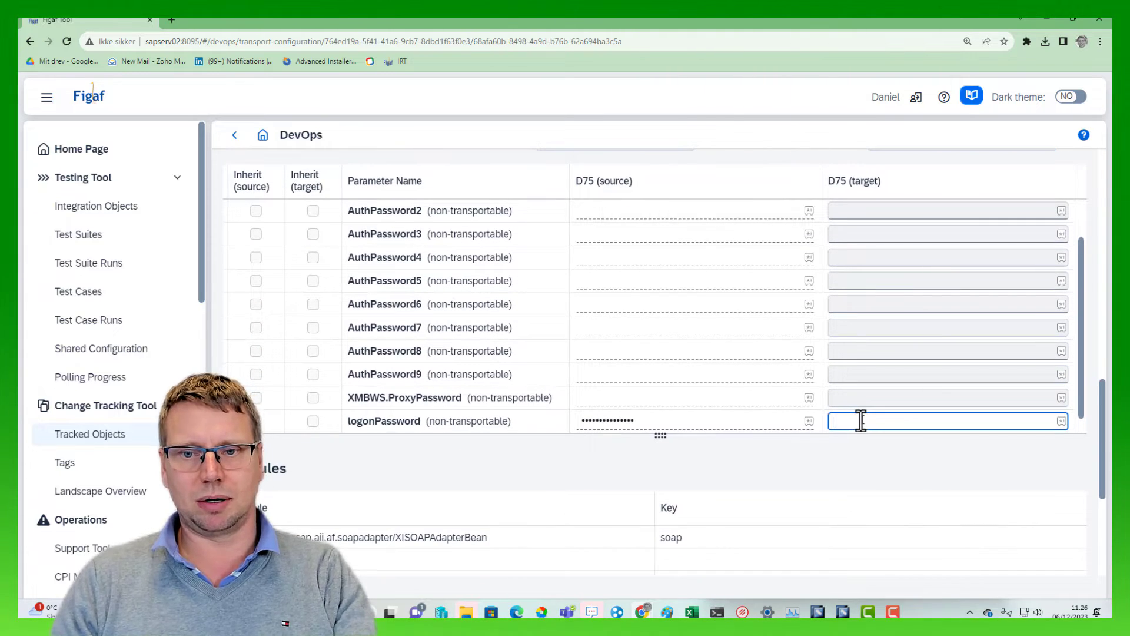
pyautogui.scroll(15, 598, 382)
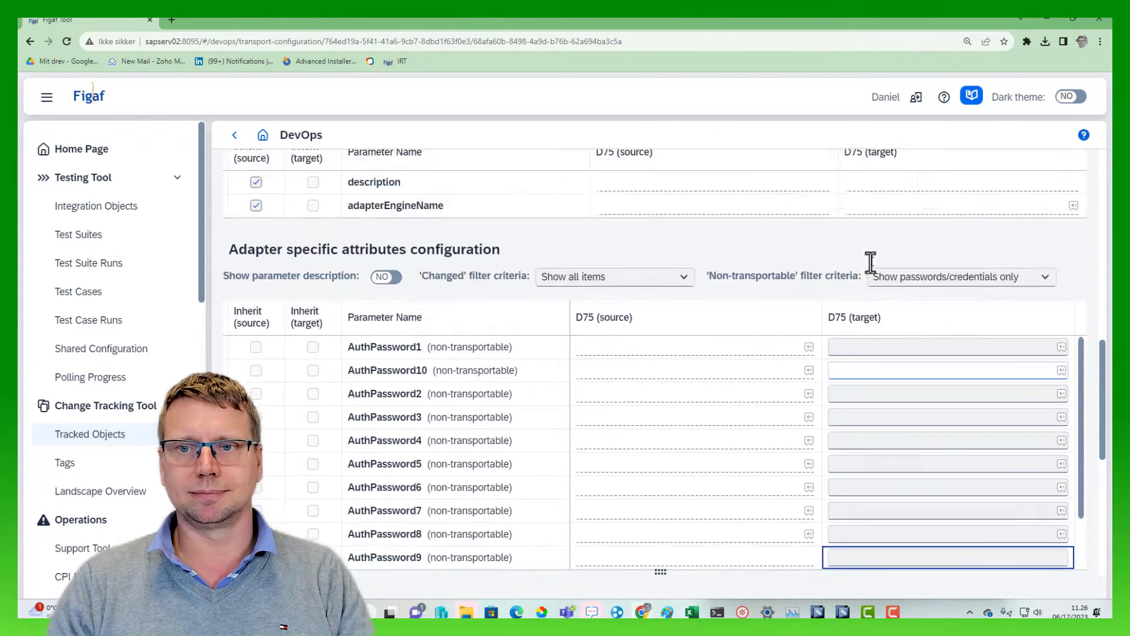
pyautogui.click(687, 278)
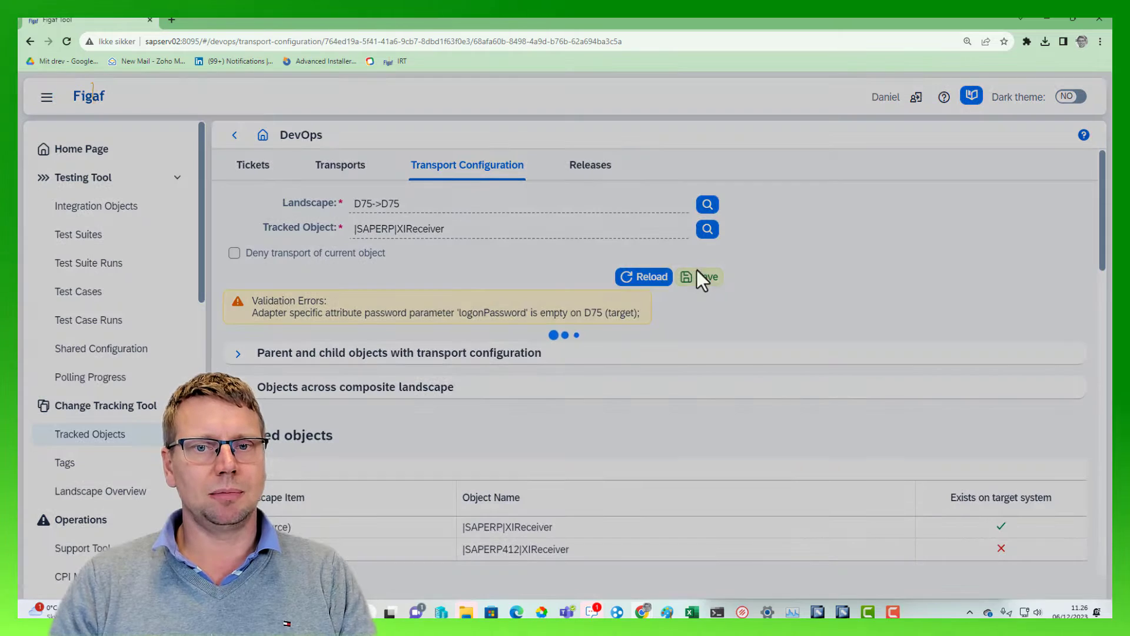
pyautogui.click(639, 367)
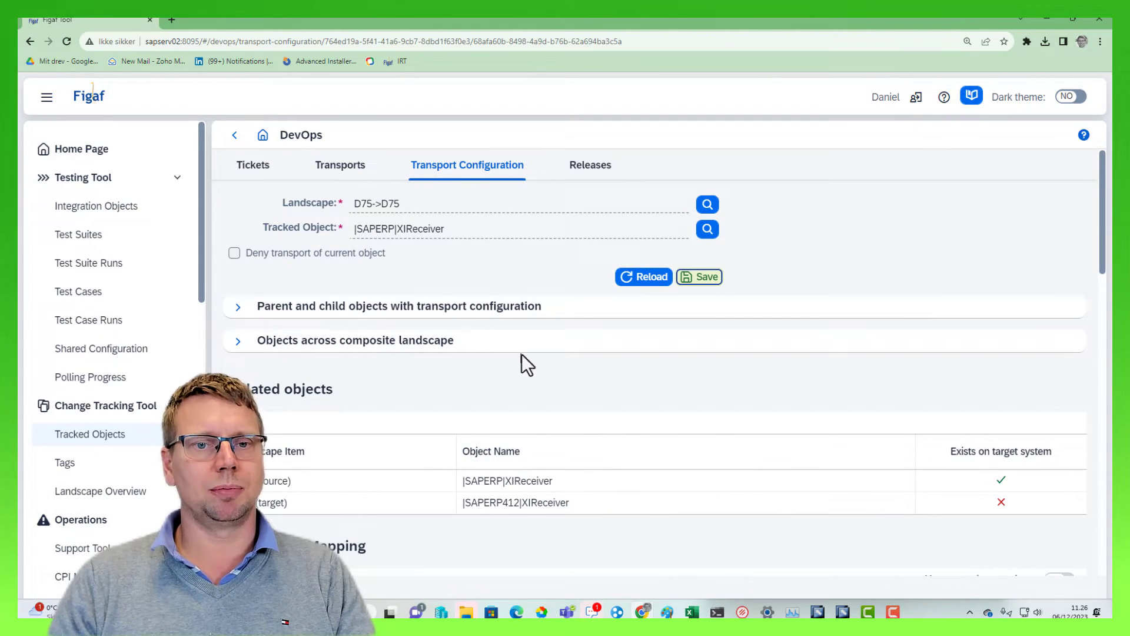
# Return to the transport and review the new object names in its changes overview
pyautogui.click(234, 140)
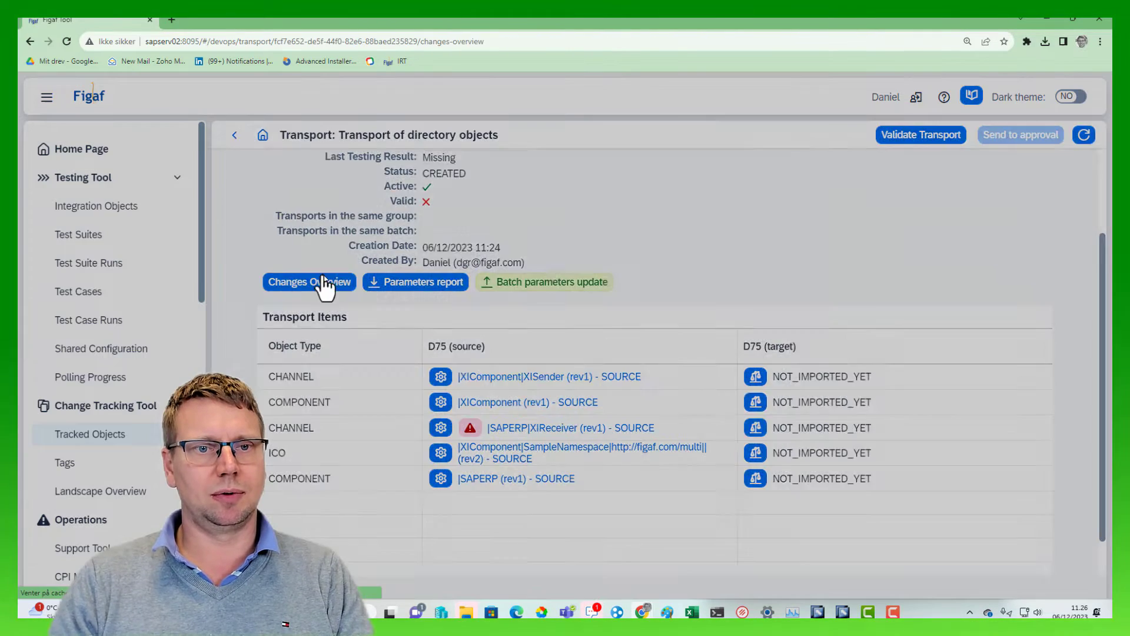
pyautogui.click(322, 286)
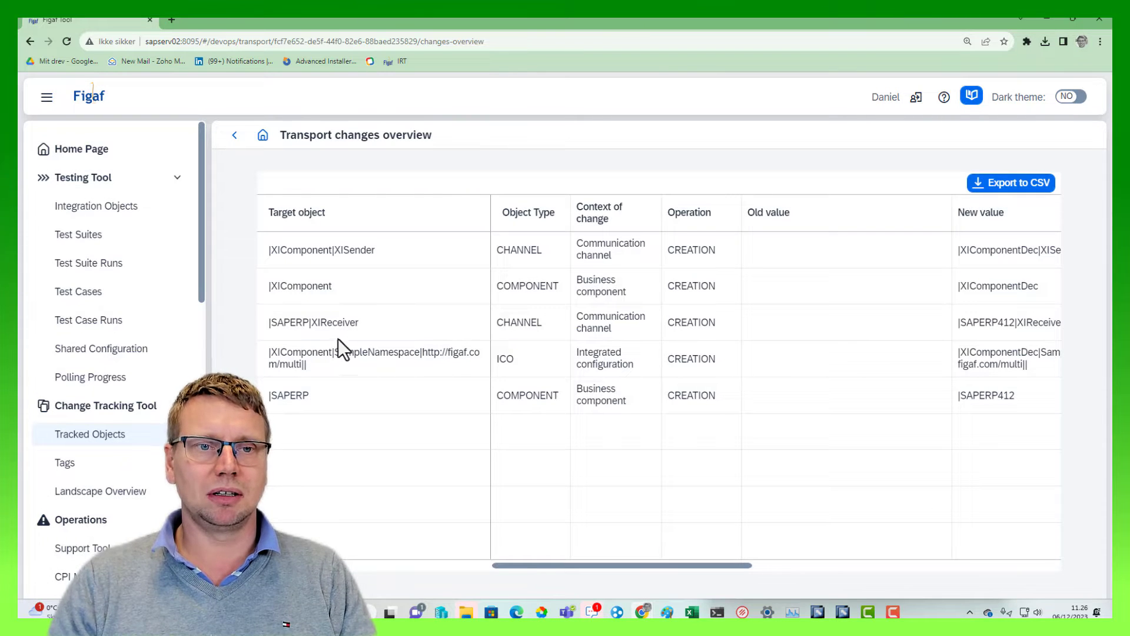
pyautogui.moveTo(989, 255); pyautogui.dragTo(1024, 253)
pyautogui.click(938, 261)
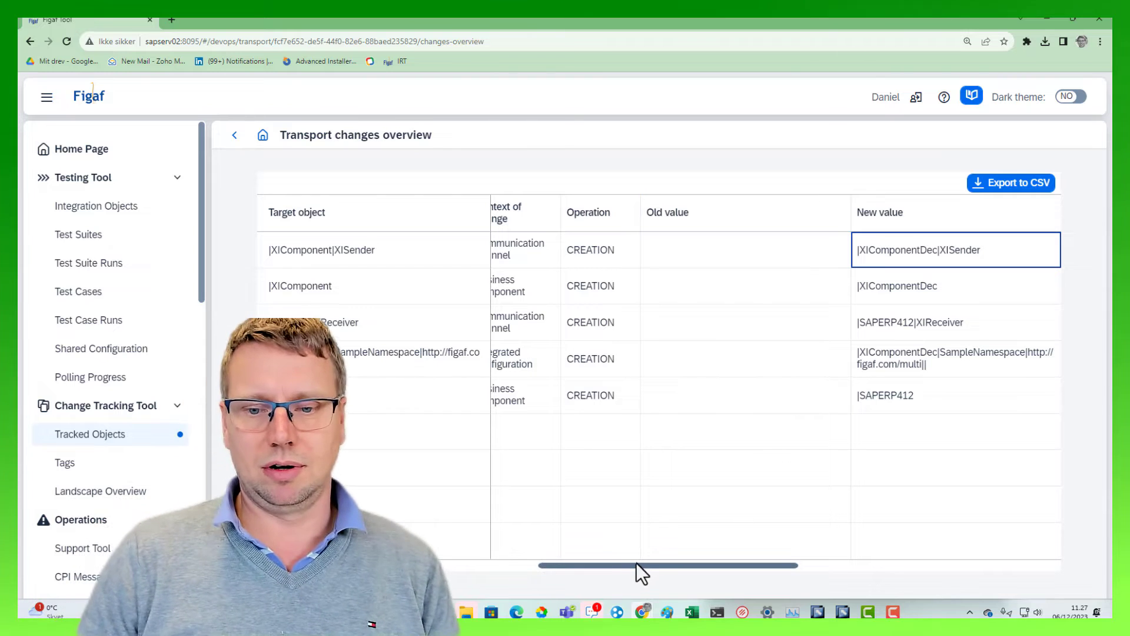
pyautogui.moveTo(631, 560); pyautogui.dragTo(515, 570)
pyautogui.click(1011, 394)
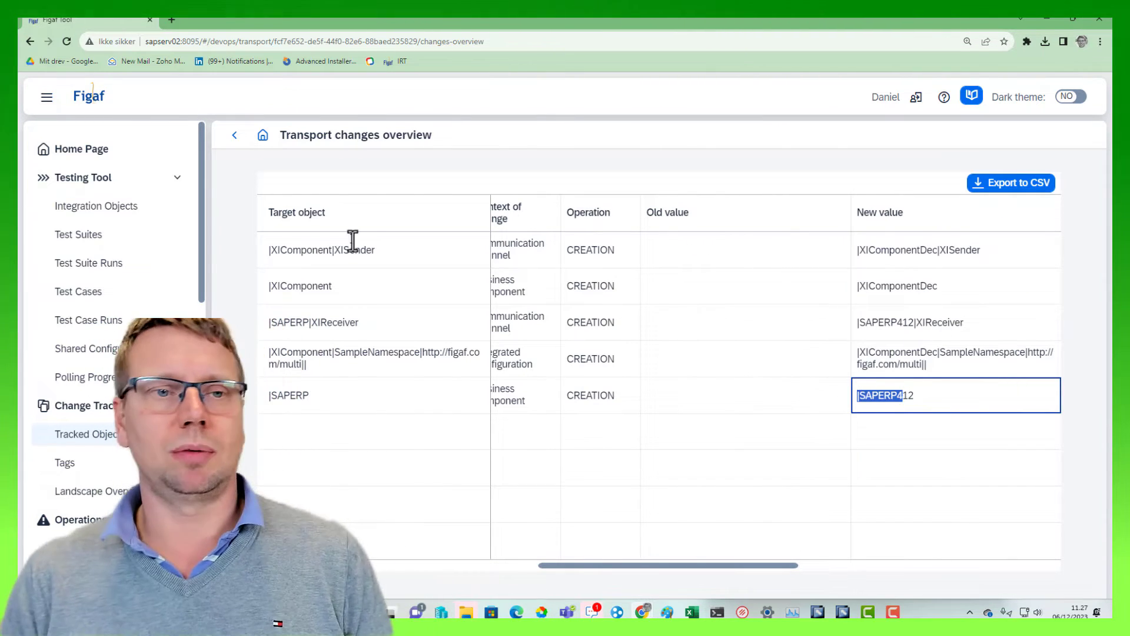
# Leave the changes overview and check the target name mapping in the |SAPERP component's transport configuration
pyautogui.click(234, 135)
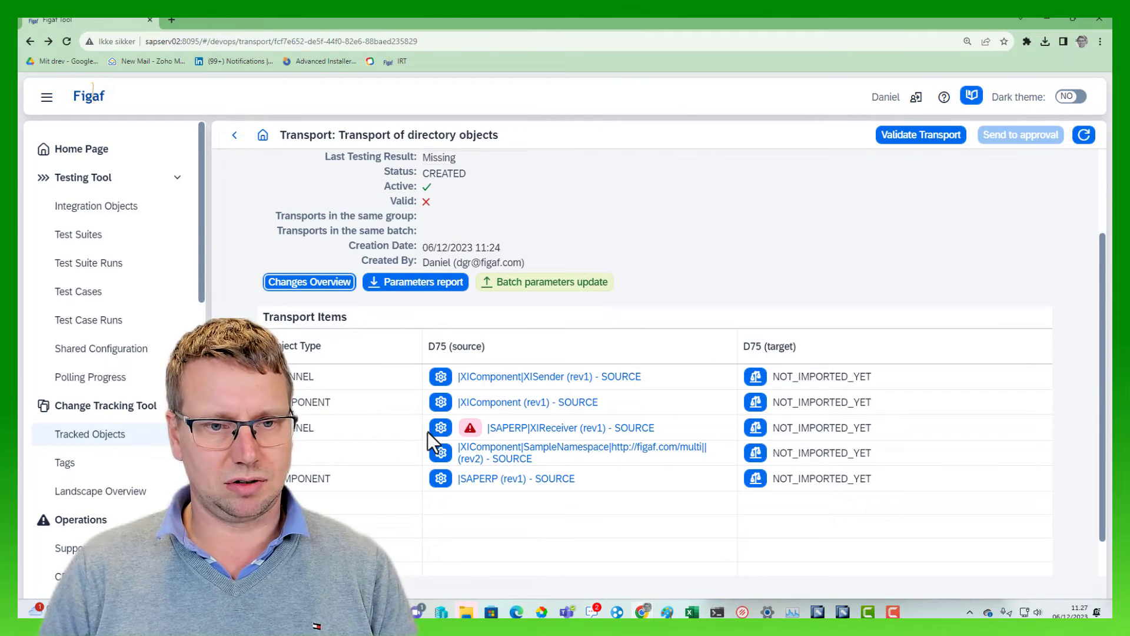
pyautogui.click(440, 478)
pyautogui.scroll(-2, 636, 444)
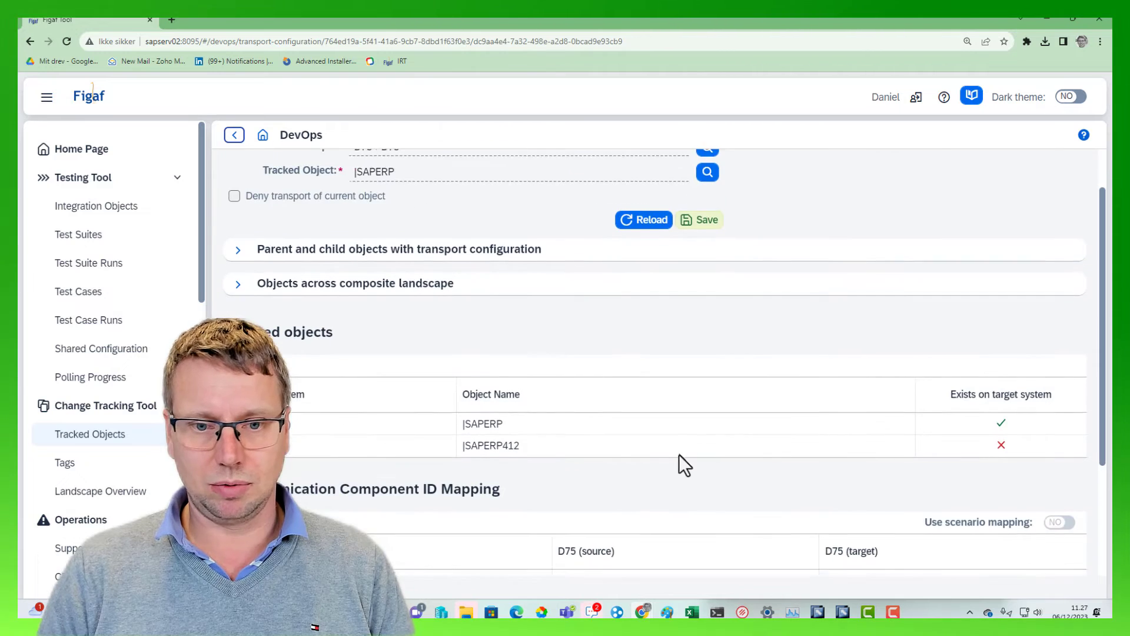
pyautogui.click(524, 388)
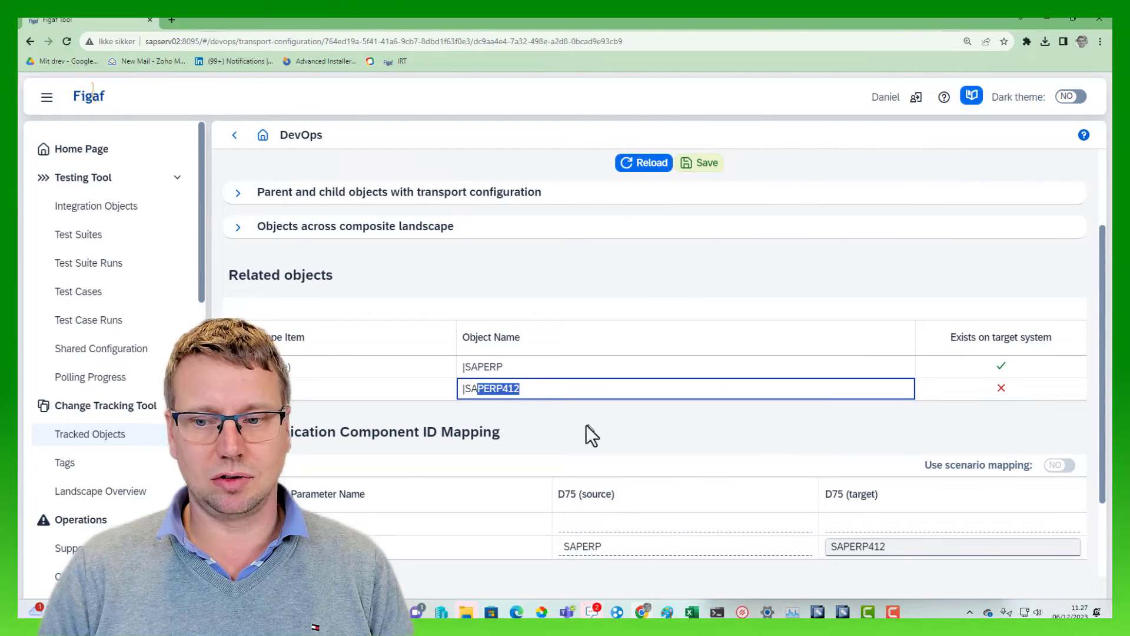
# Return to the transport of directory objects and validate it
pyautogui.click(233, 137)
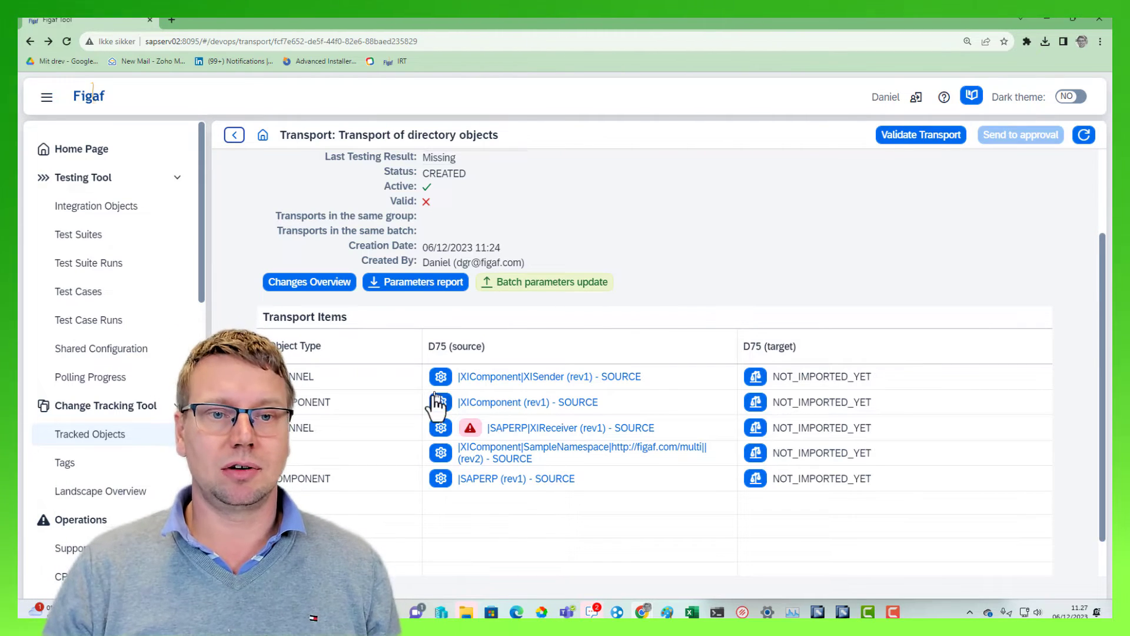
pyautogui.click(880, 135)
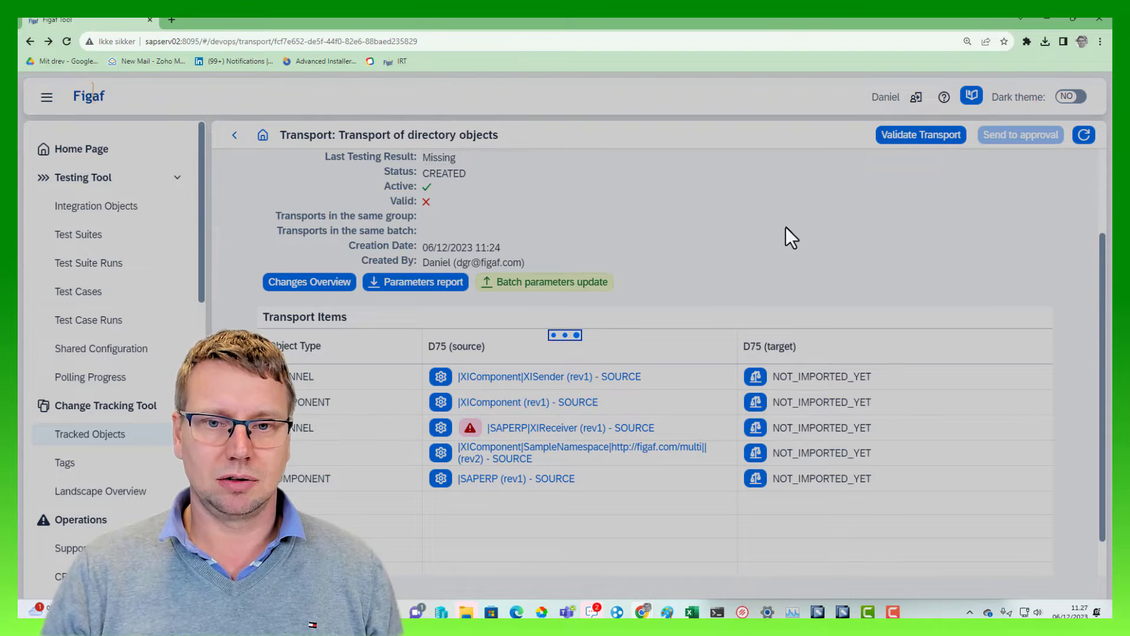
# Acknowledge the validation result and send the transport of directory objects to approval
pyautogui.click(668, 363)
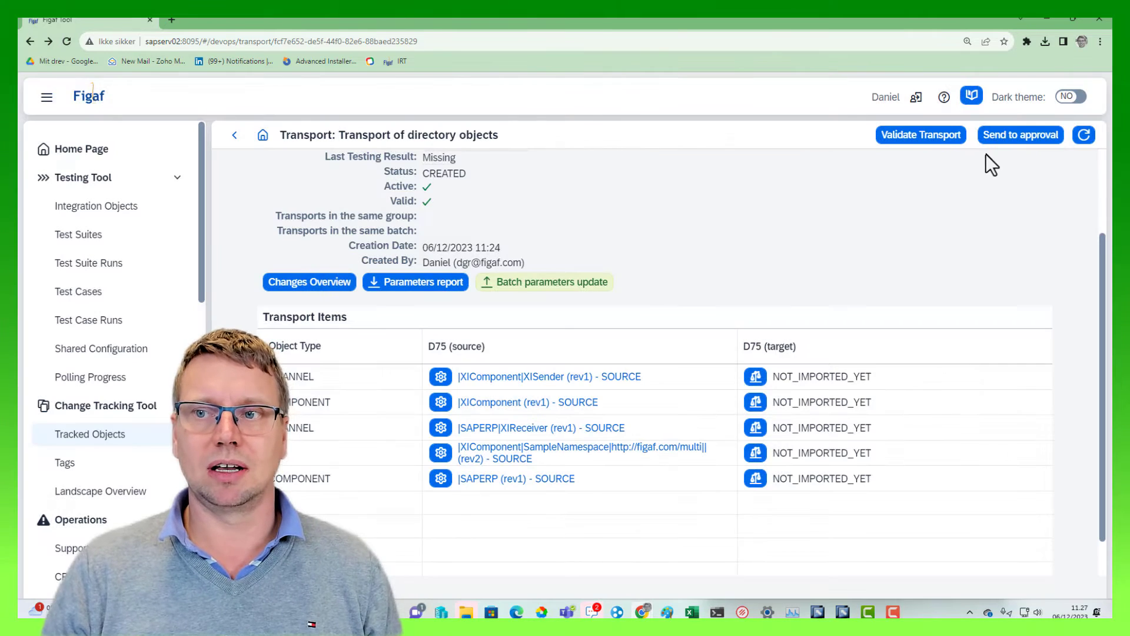
pyautogui.click(990, 155)
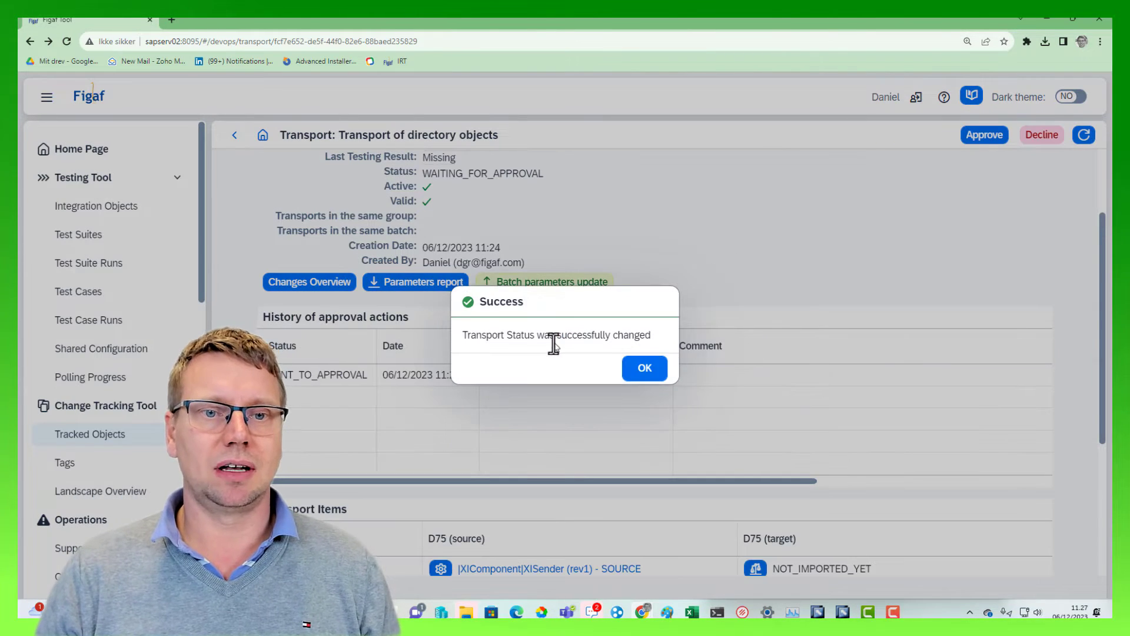
pyautogui.click(645, 367)
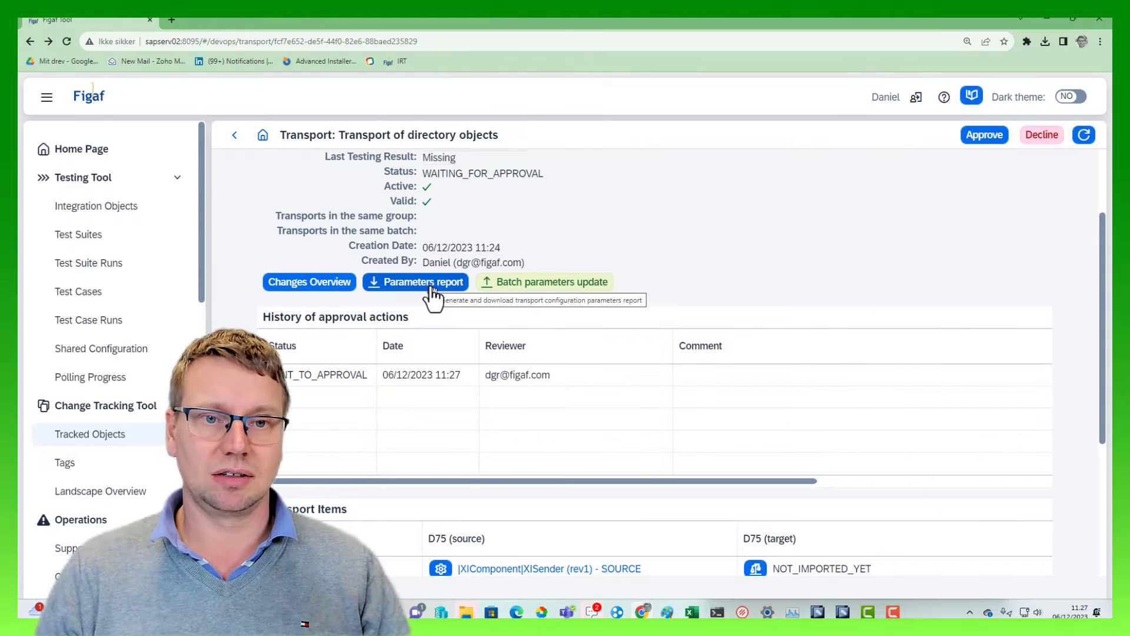
# Download the transport's parameters report, examine its source and new target values in Excel, and return to the transport
pyautogui.click(431, 287)
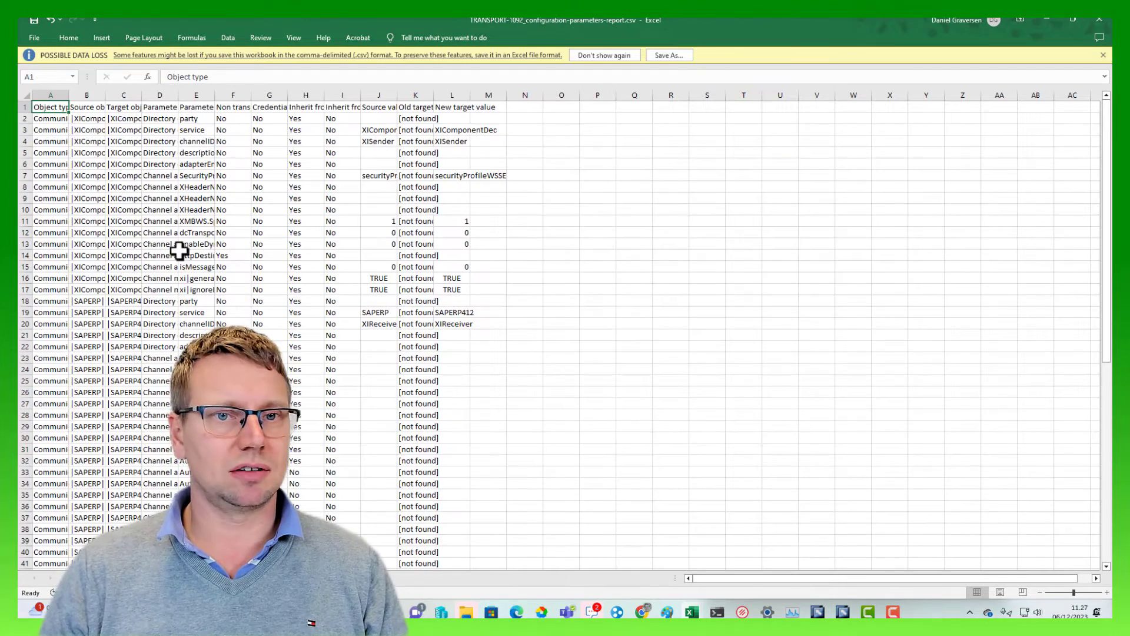
pyautogui.click(174, 245)
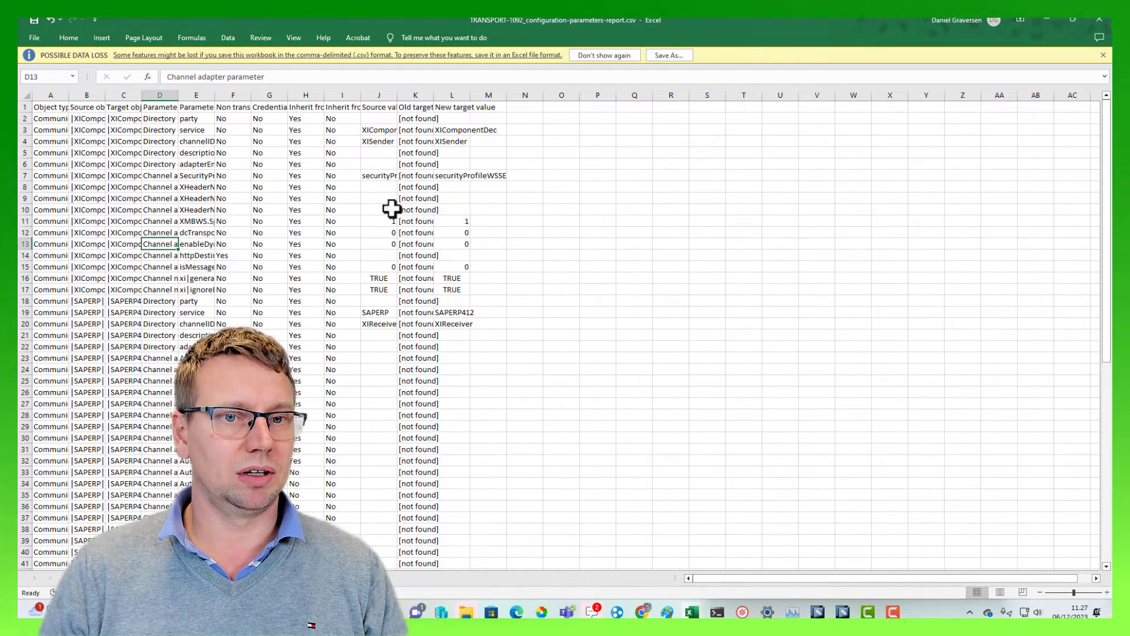
pyautogui.moveTo(409, 222); pyautogui.dragTo(415, 244)
pyautogui.scroll(-12, 415, 289)
pyautogui.scroll(-6, 409, 289)
pyautogui.scroll(4, 409, 289)
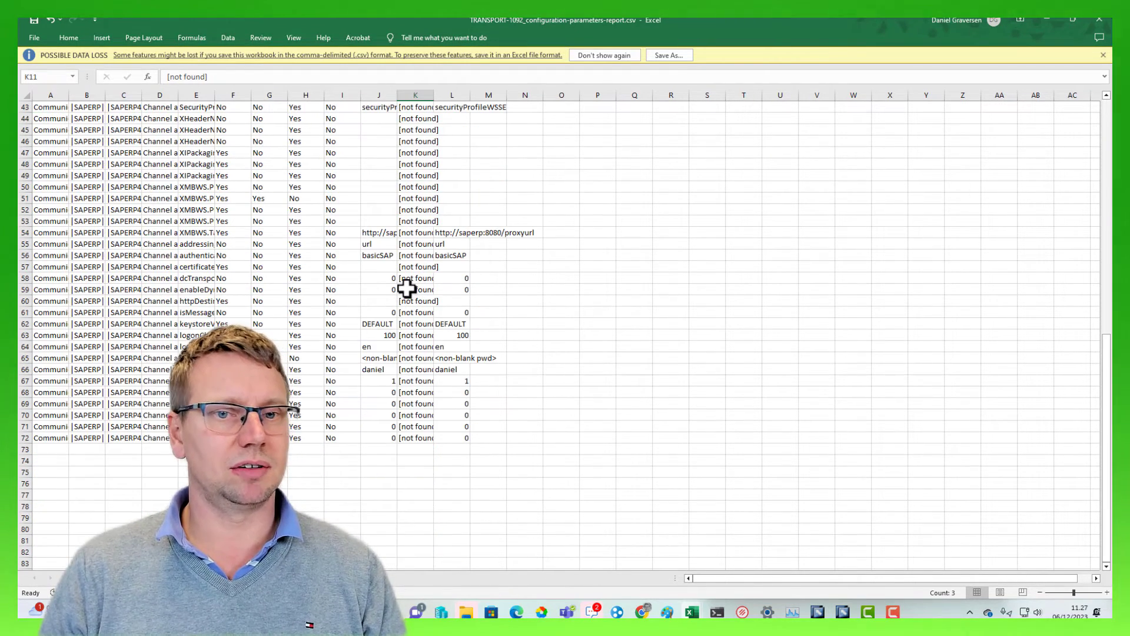
pyautogui.click(1046, 19)
pyautogui.click(1044, 23)
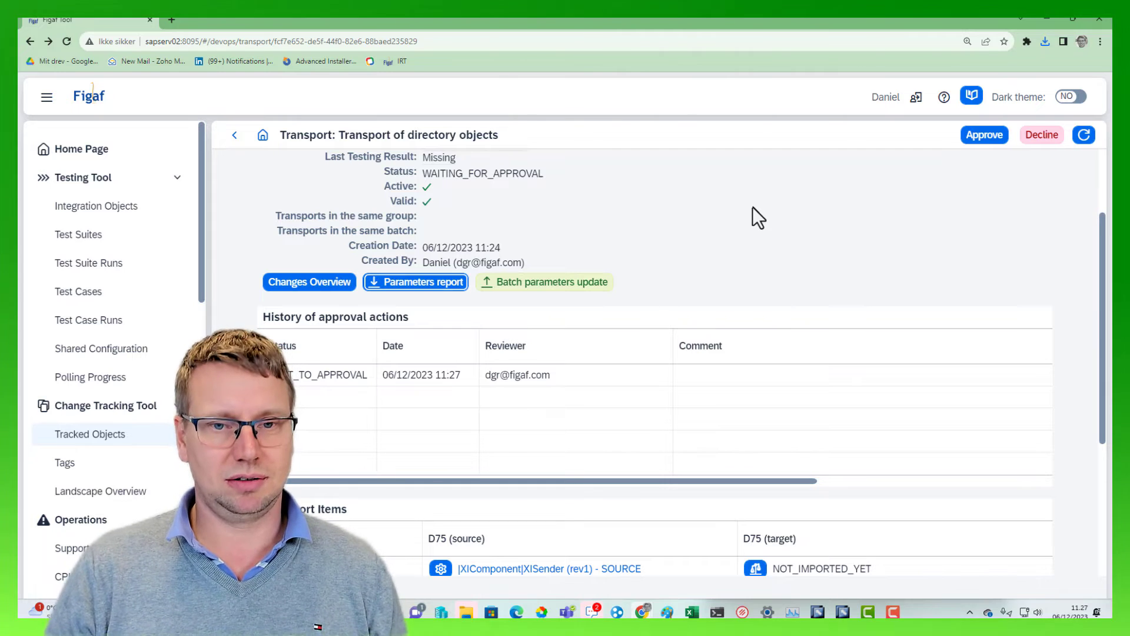
# Review the object types, operations and new target names in the transport's changes overview, and return to the transport
pyautogui.click(336, 284)
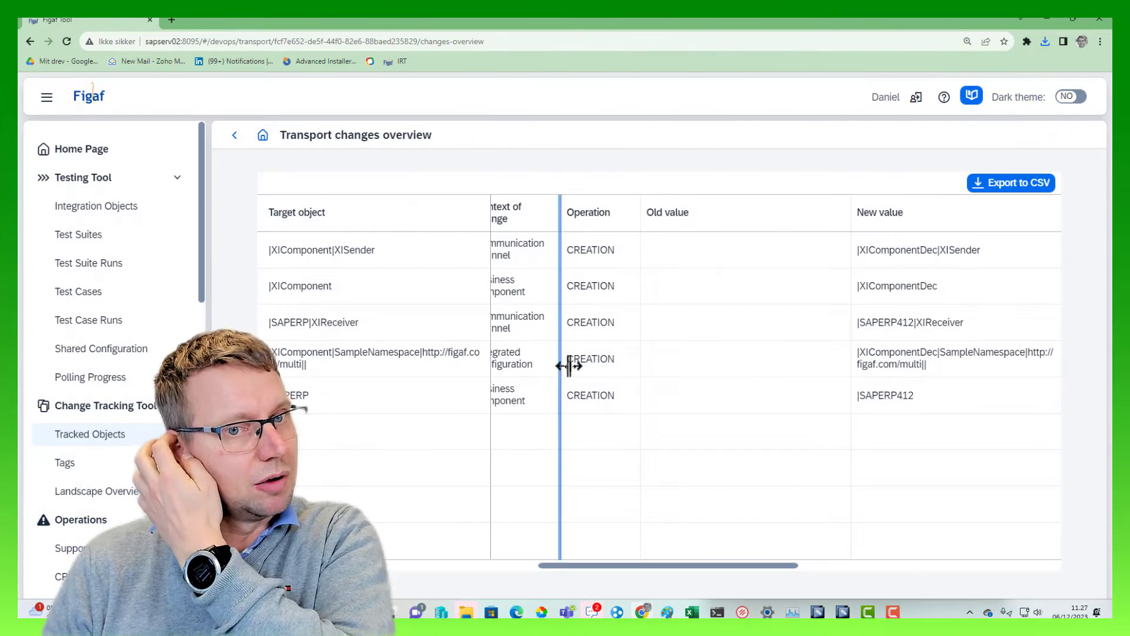
pyautogui.moveTo(585, 564); pyautogui.dragTo(469, 555)
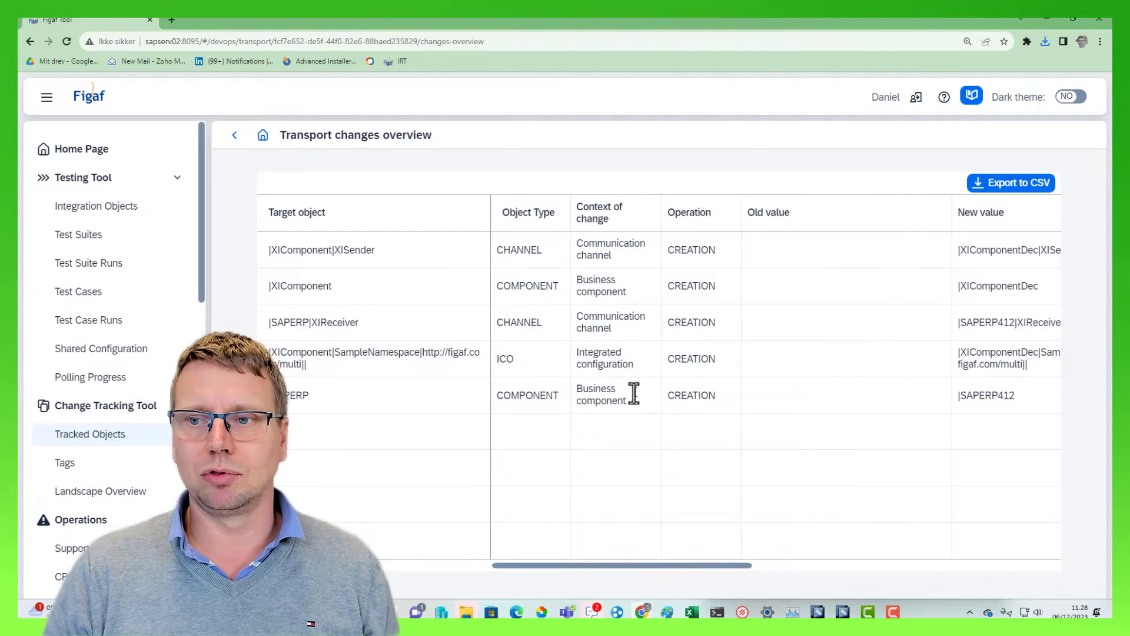
pyautogui.click(234, 136)
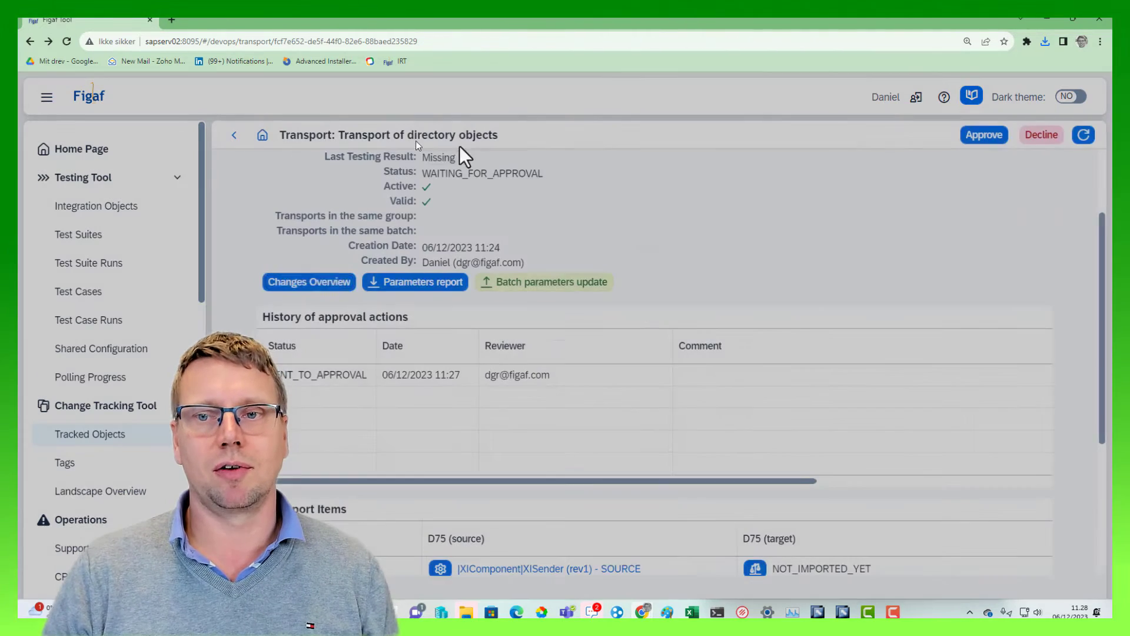
# Approve the transport of directory objects without a comment
pyautogui.click(985, 135)
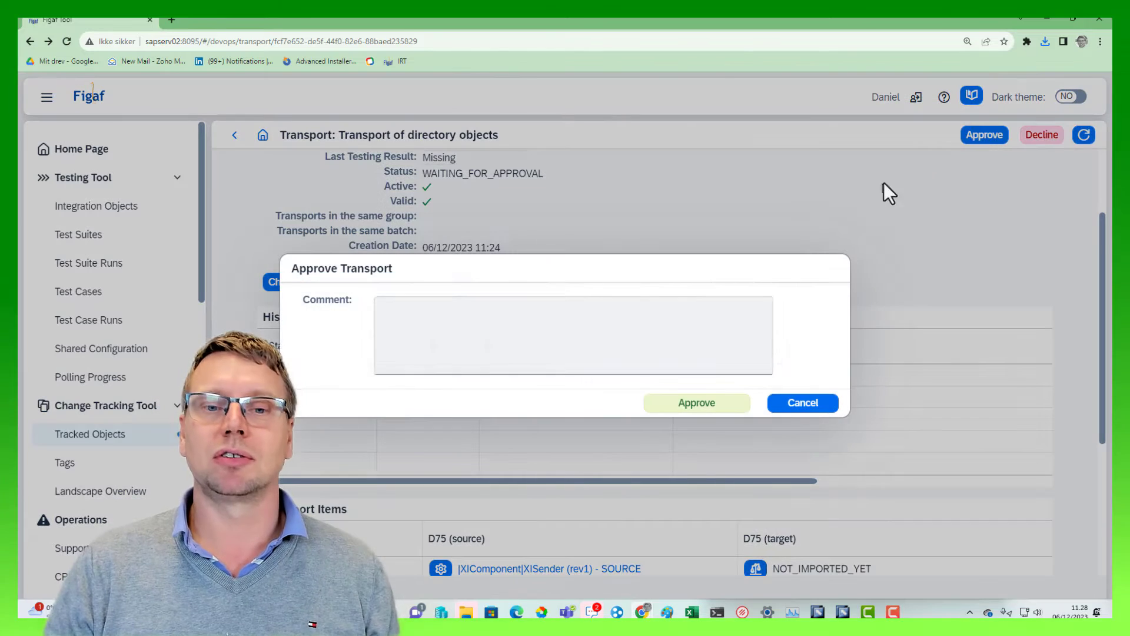
pyautogui.click(699, 402)
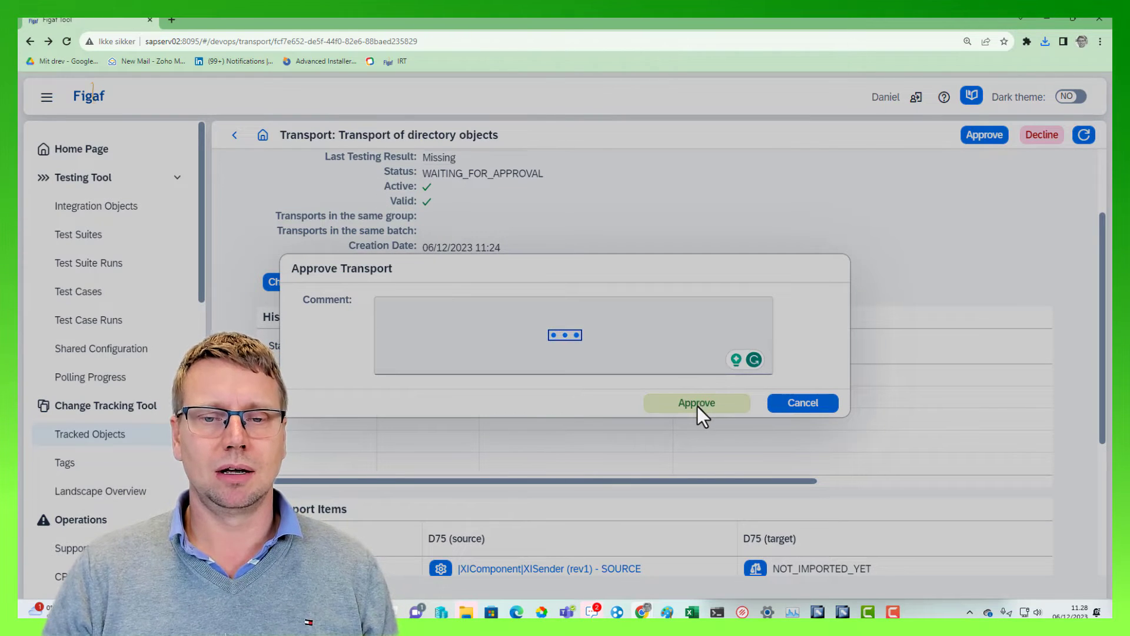
pyautogui.click(645, 367)
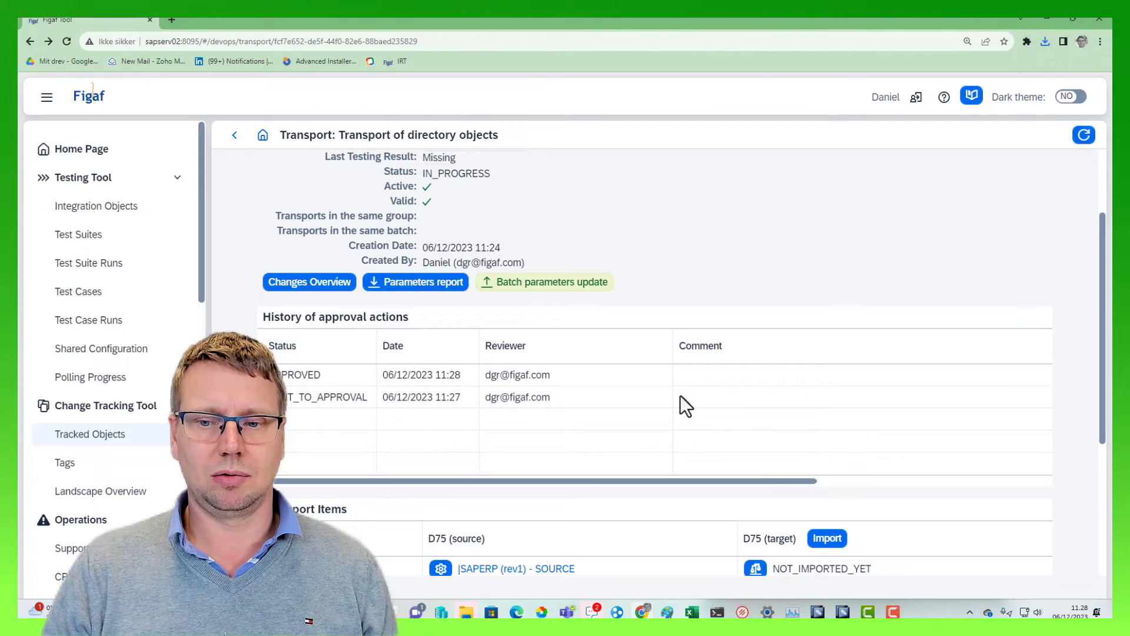
# Import the transport into D75 (target) with immediate changelist activation, refresh the import progress until it finishes, and check the transport items
pyautogui.click(827, 538)
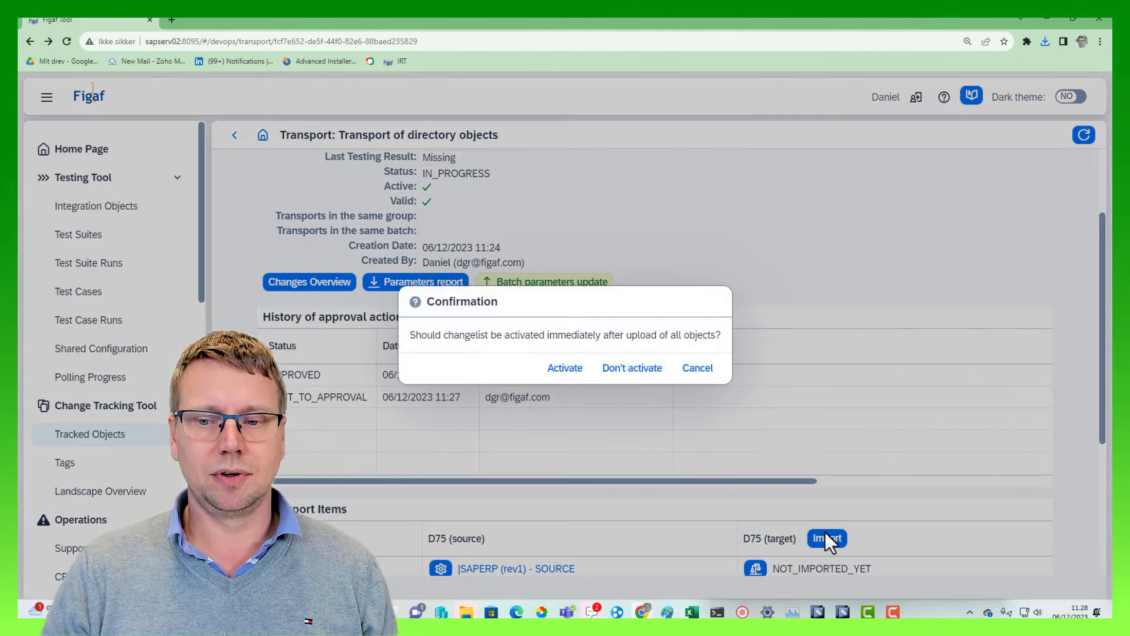
pyautogui.click(562, 370)
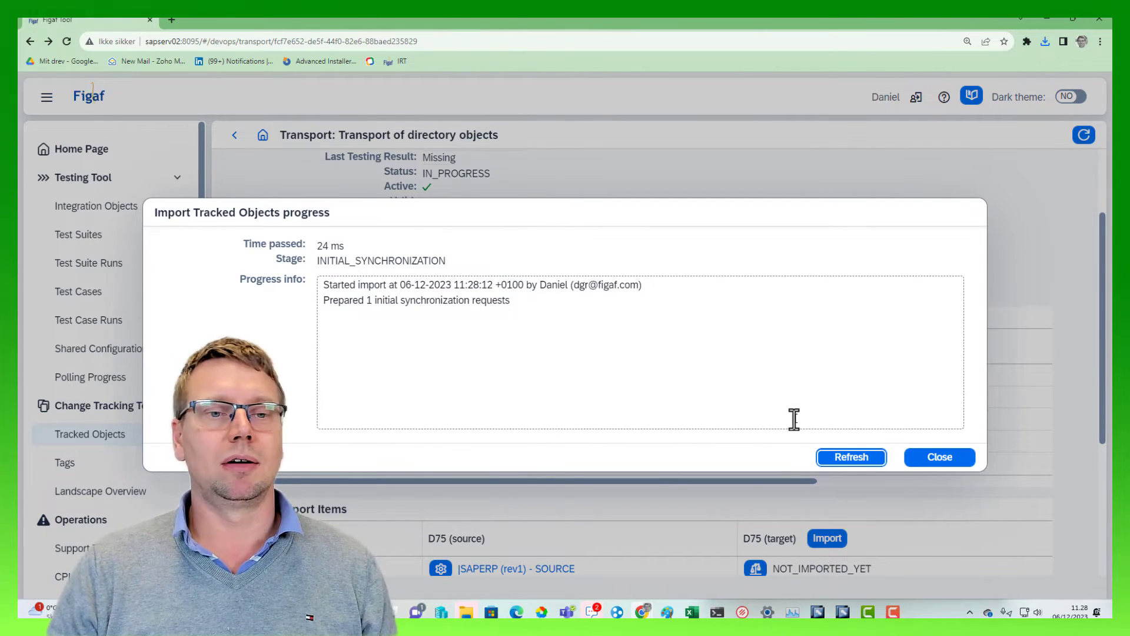
pyautogui.click(863, 462)
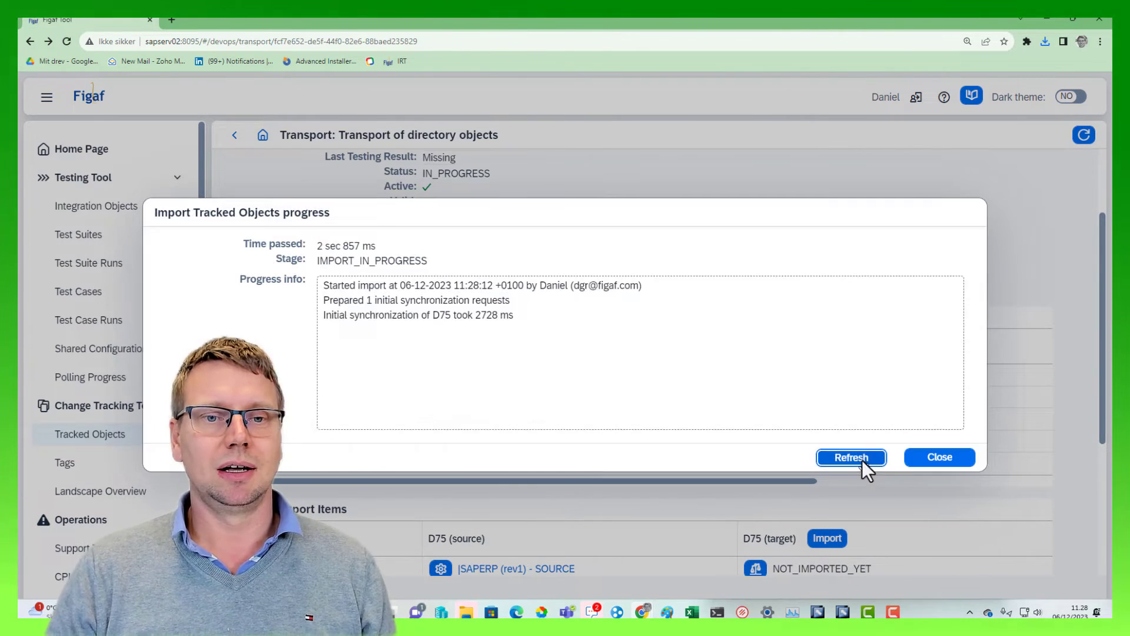
pyautogui.click(858, 457)
pyautogui.click(857, 456)
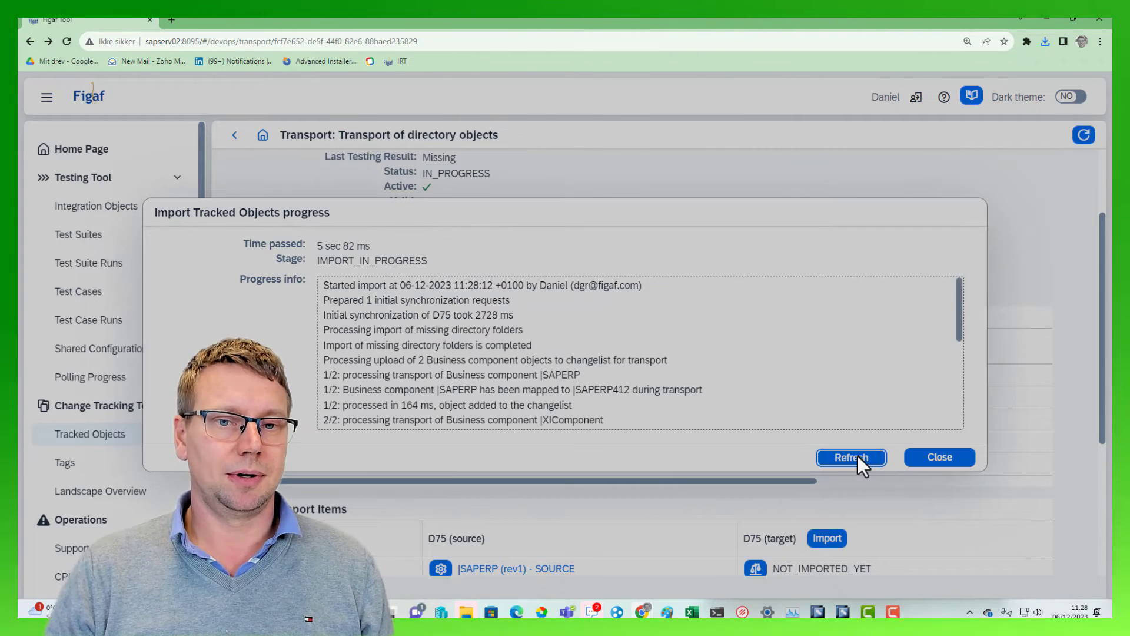
pyautogui.scroll(-4, 751, 360)
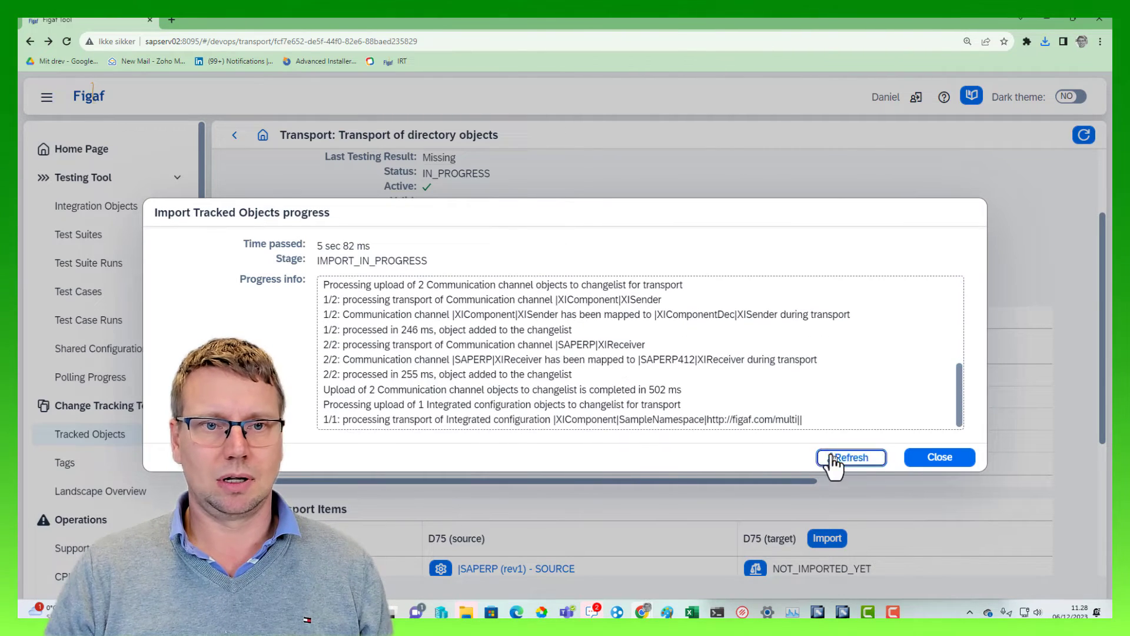
pyautogui.click(832, 457)
pyautogui.click(830, 455)
pyautogui.click(839, 459)
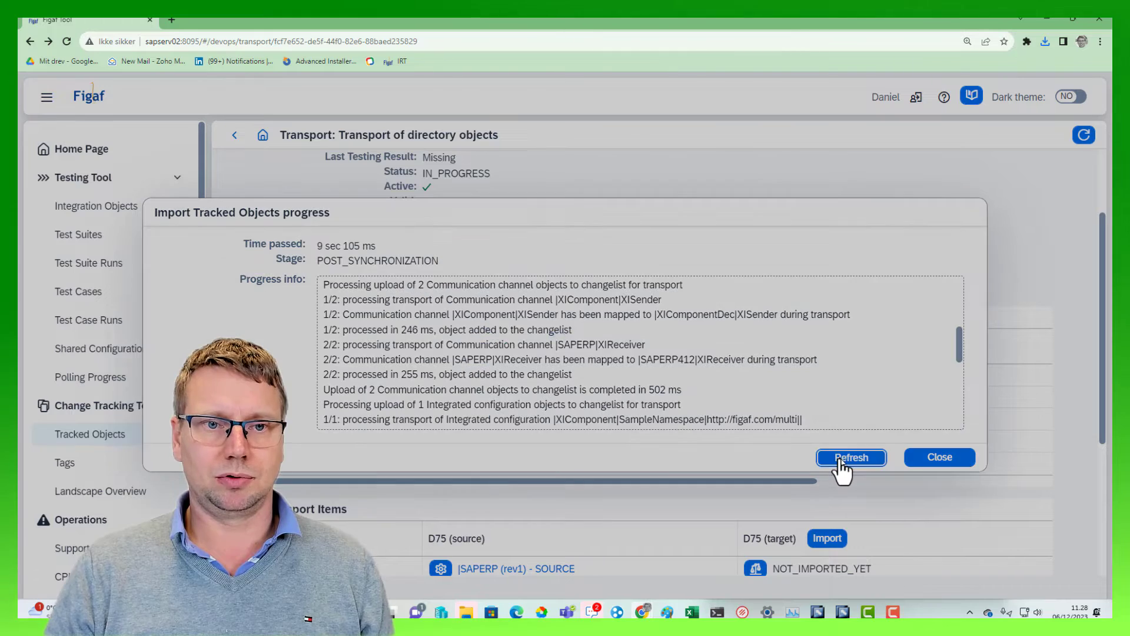
pyautogui.click(838, 457)
pyautogui.scroll(-5, 787, 381)
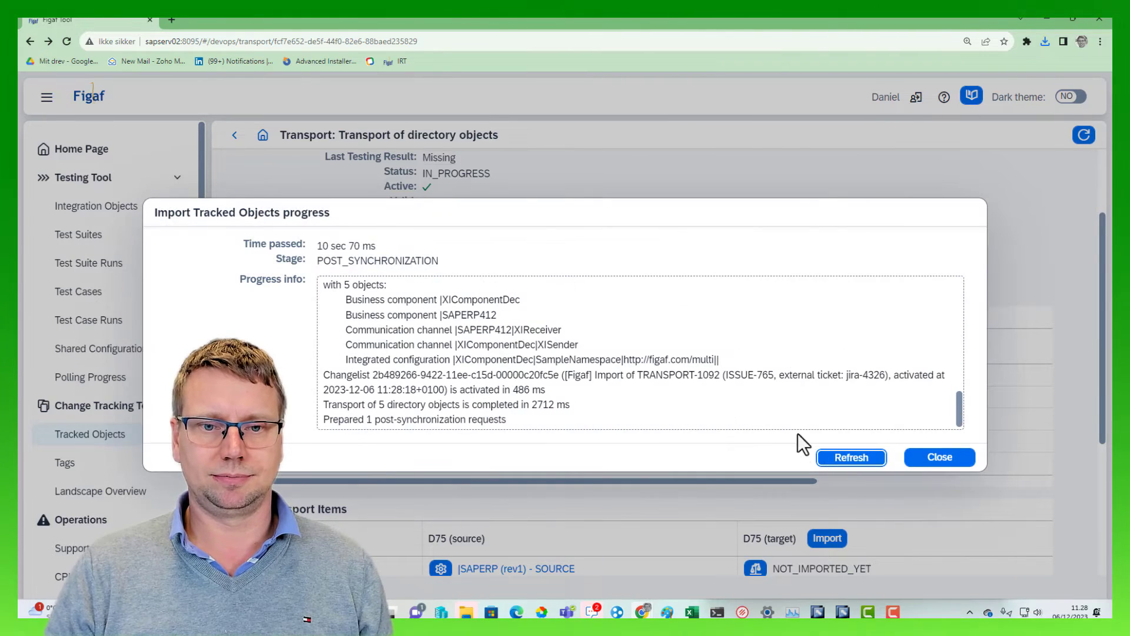
pyautogui.click(840, 456)
pyautogui.click(932, 459)
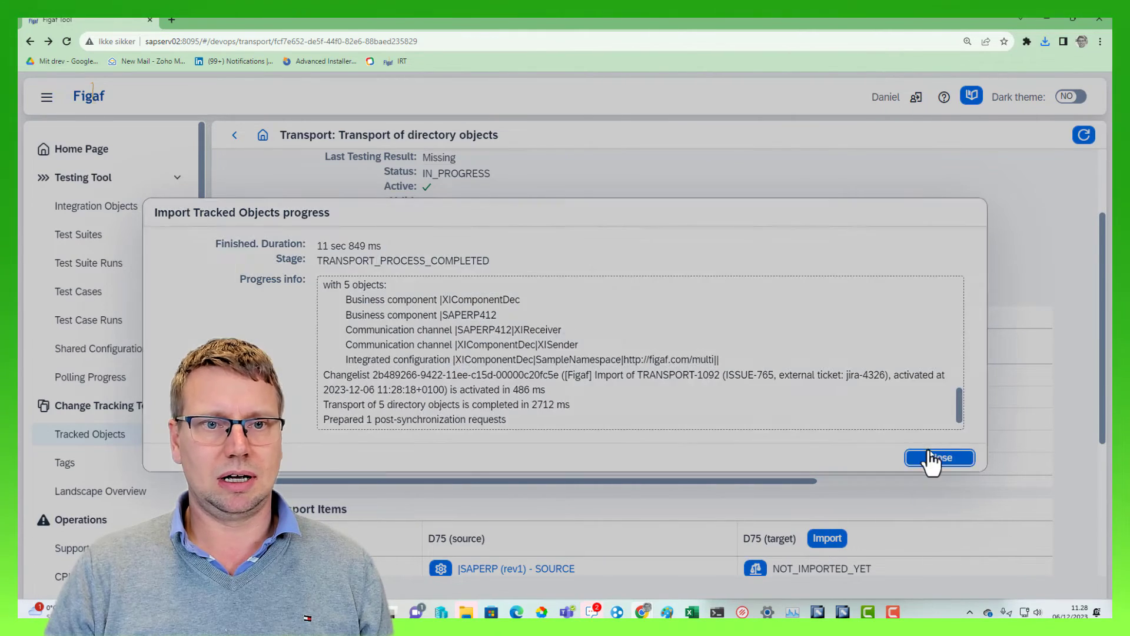
pyautogui.scroll(-5, 636, 351)
pyautogui.scroll(1, 606, 312)
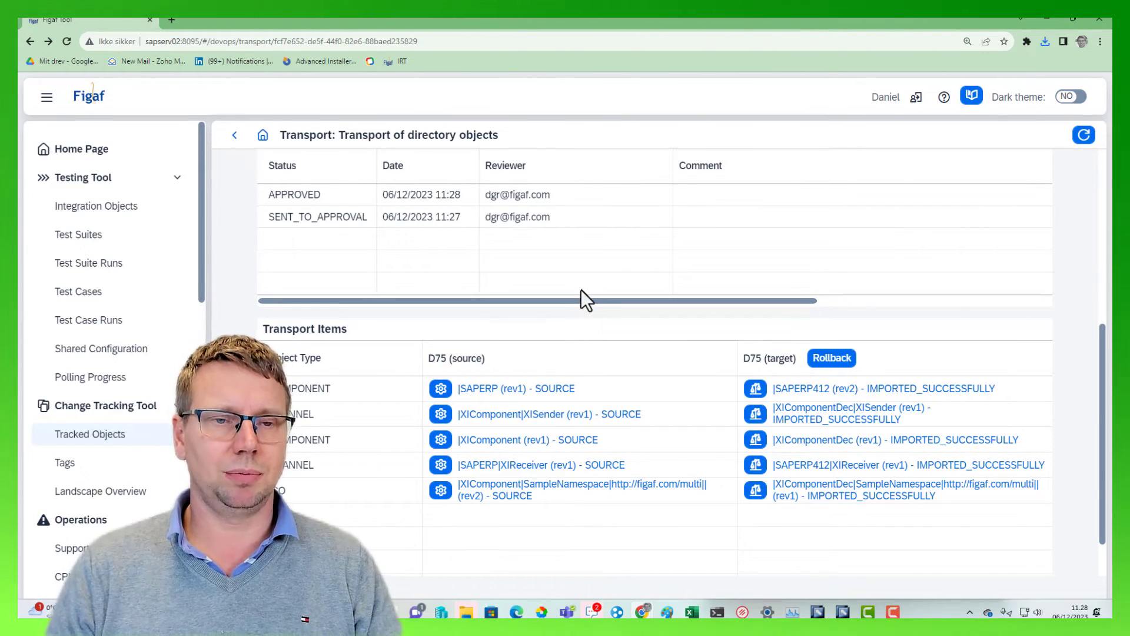
# Switch to the SAP Integration Builder, refresh the object tree, and expand the business components under Communication Component Without Party
pyautogui.hotkey('alt', 'Tab')
pyautogui.hotkey('alt', 'Tab')
pyautogui.hotkey('alt', 'Tab')
pyautogui.hotkey('alt', 'Tab')
pyautogui.hotkey('alt', 'Tab')
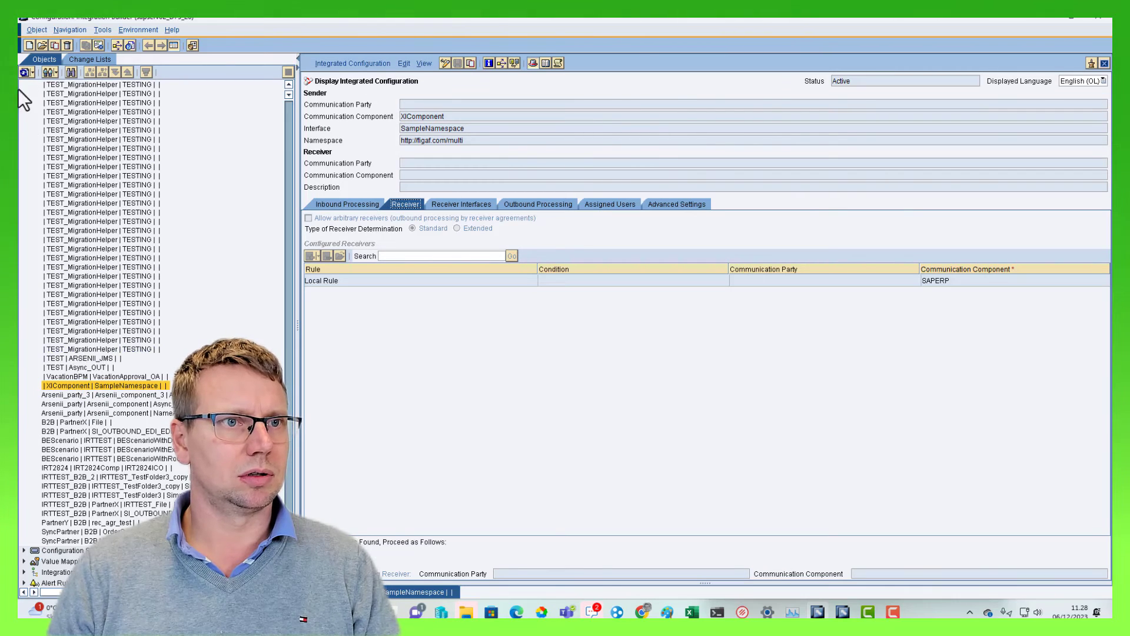
pyautogui.click(24, 71)
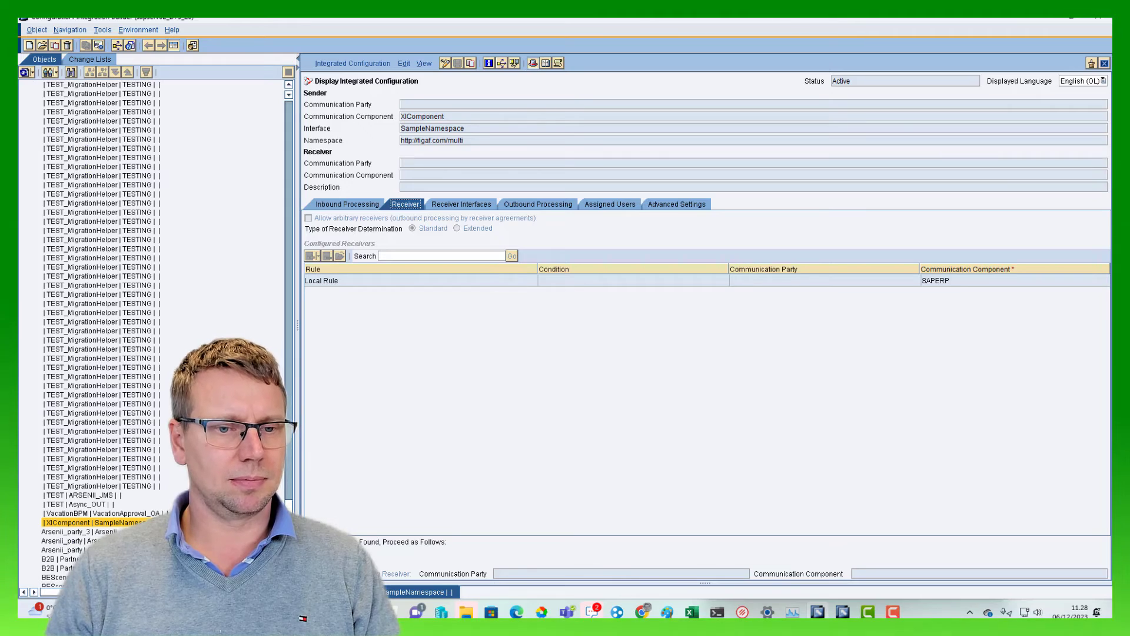
pyautogui.moveTo(289, 522); pyautogui.dragTo(290, 124)
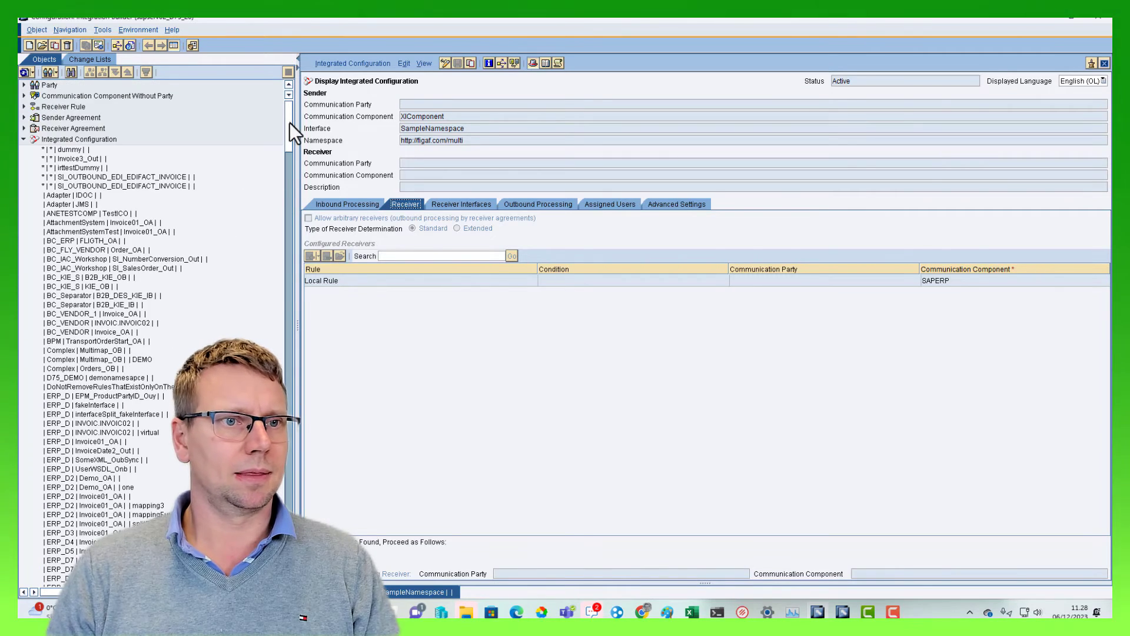
pyautogui.click(24, 95)
pyautogui.click(34, 118)
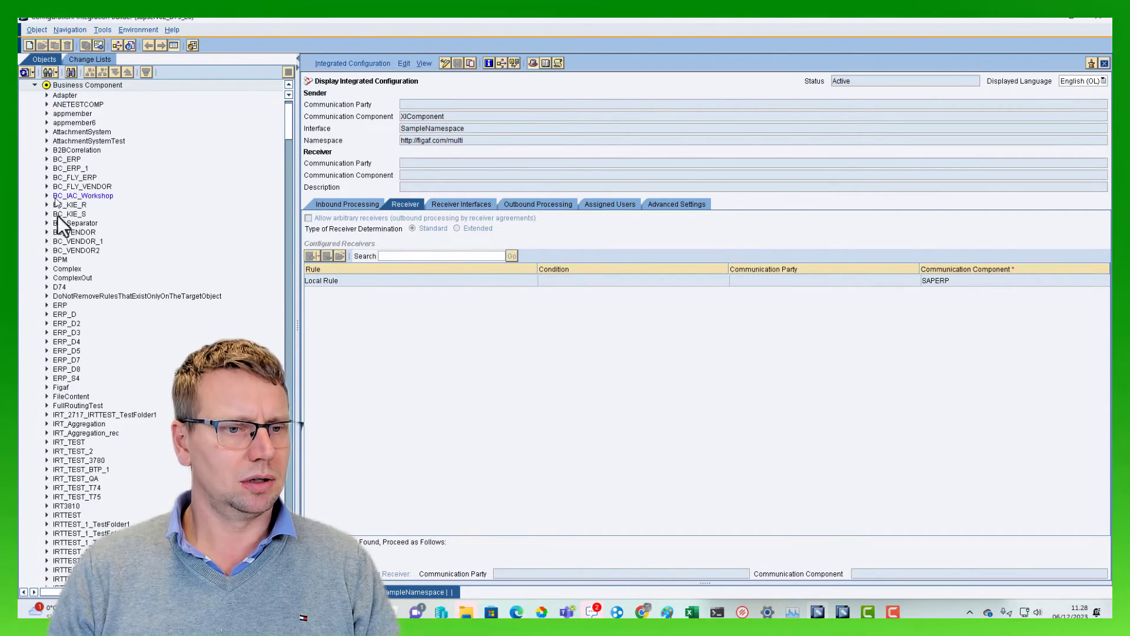
# Show the where-used list of the XIComponentDec component and open its SampleNamespace integrated configuration
pyautogui.scroll(-20, 58, 214)
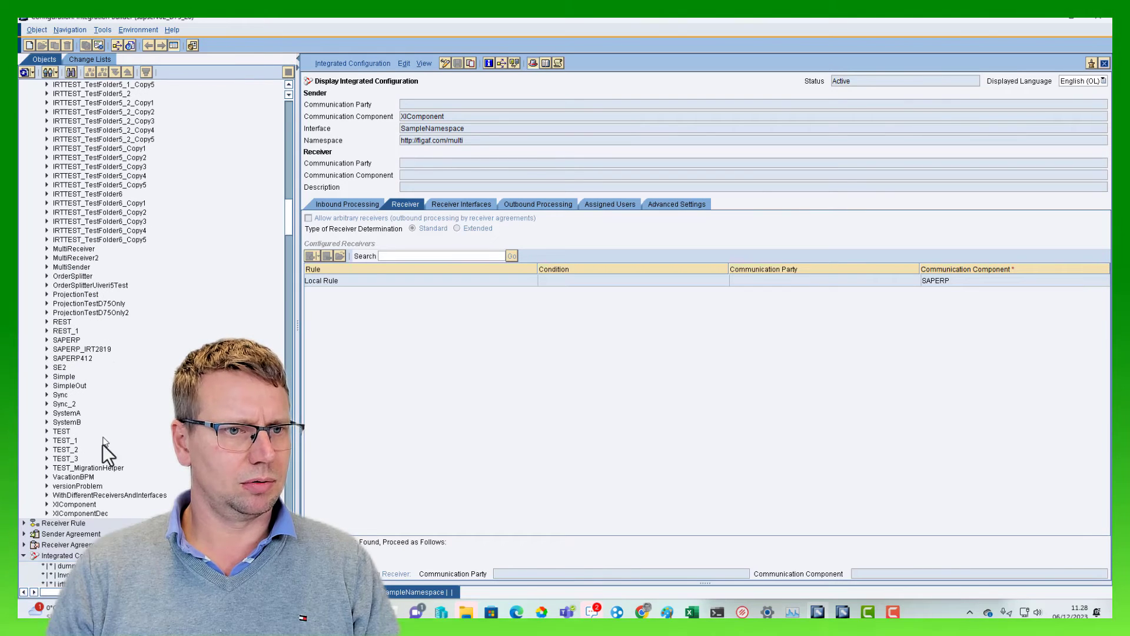
pyautogui.click(47, 514)
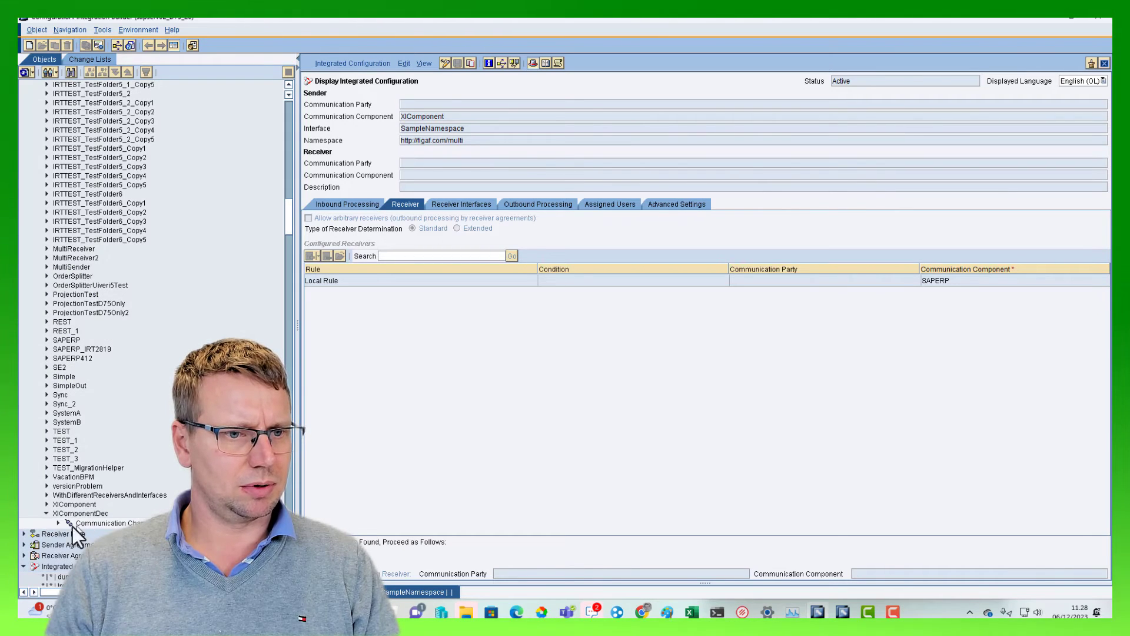
pyautogui.rightClick(73, 514)
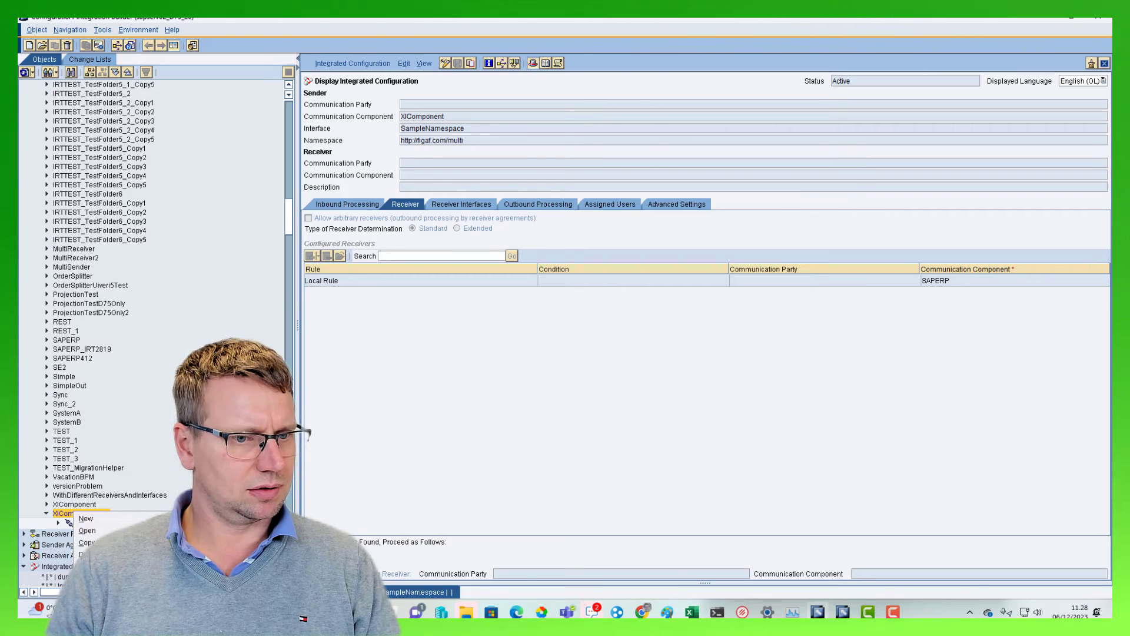
pyautogui.click(112, 567)
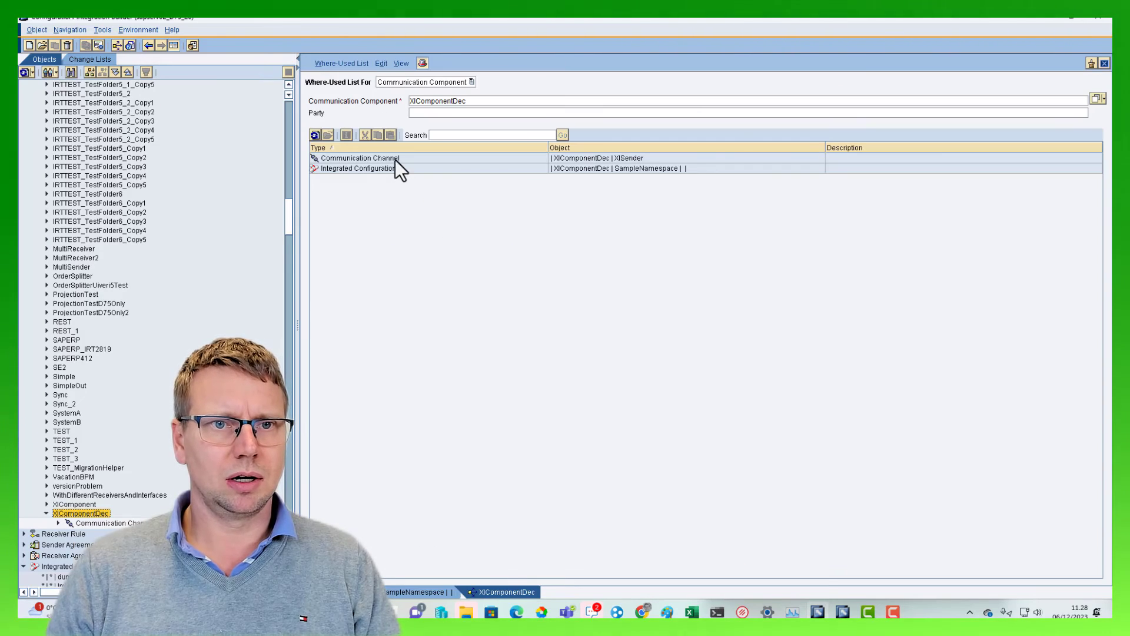
pyautogui.doubleClick(394, 167)
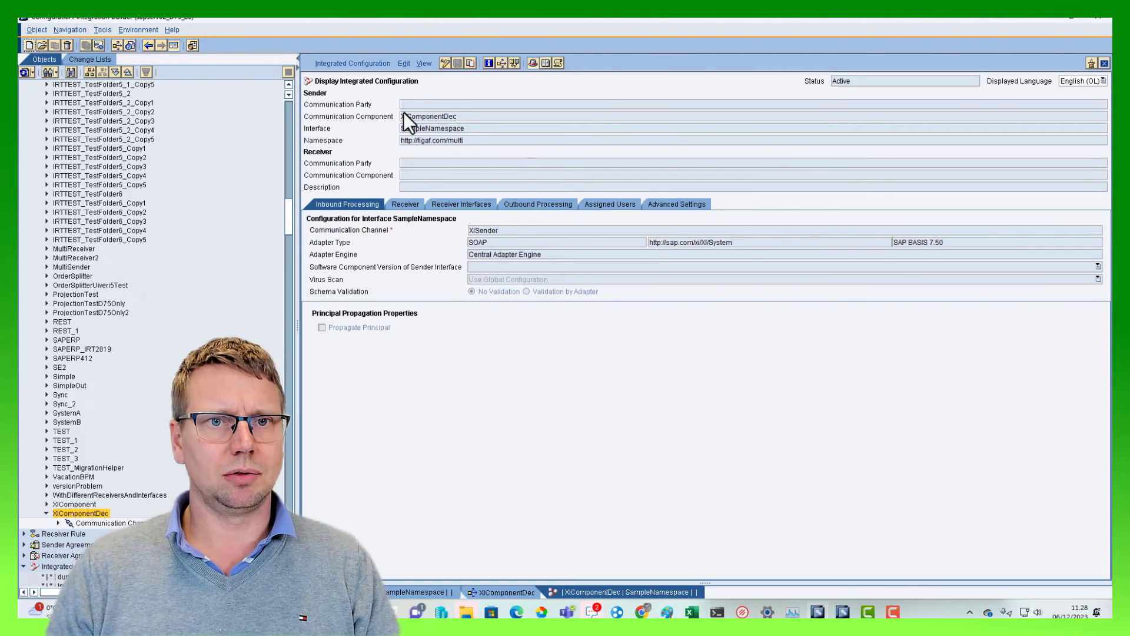
# Check the sender component, receiver interfaces and outbound processing of the XIComponentDec integrated configuration
pyautogui.moveTo(404, 115); pyautogui.dragTo(443, 116)
pyautogui.click(468, 205)
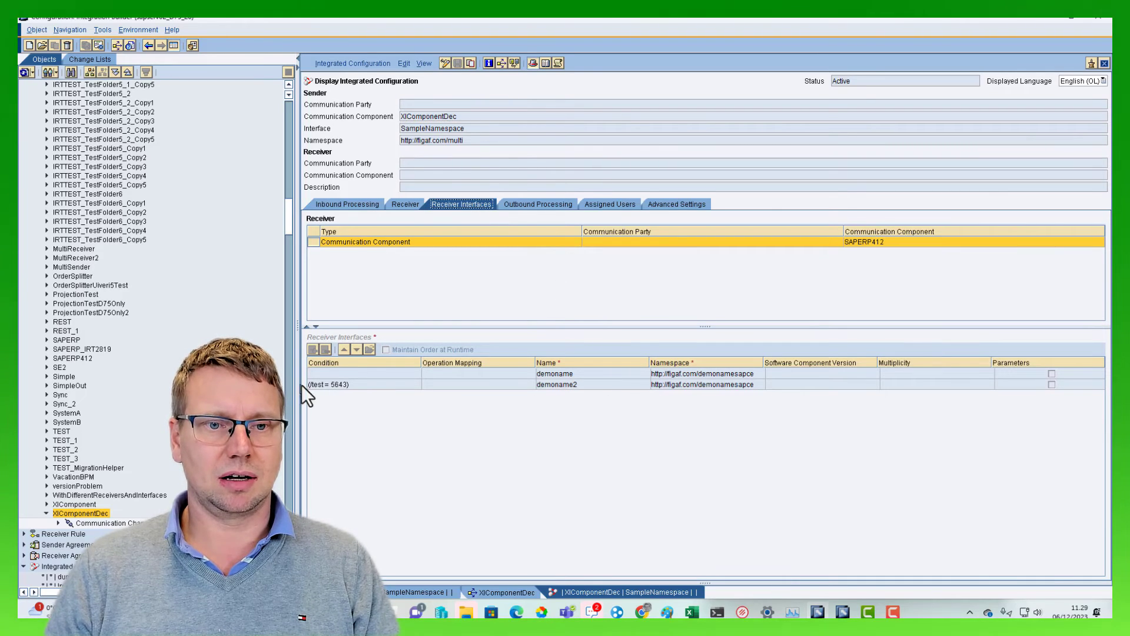
pyautogui.click(557, 205)
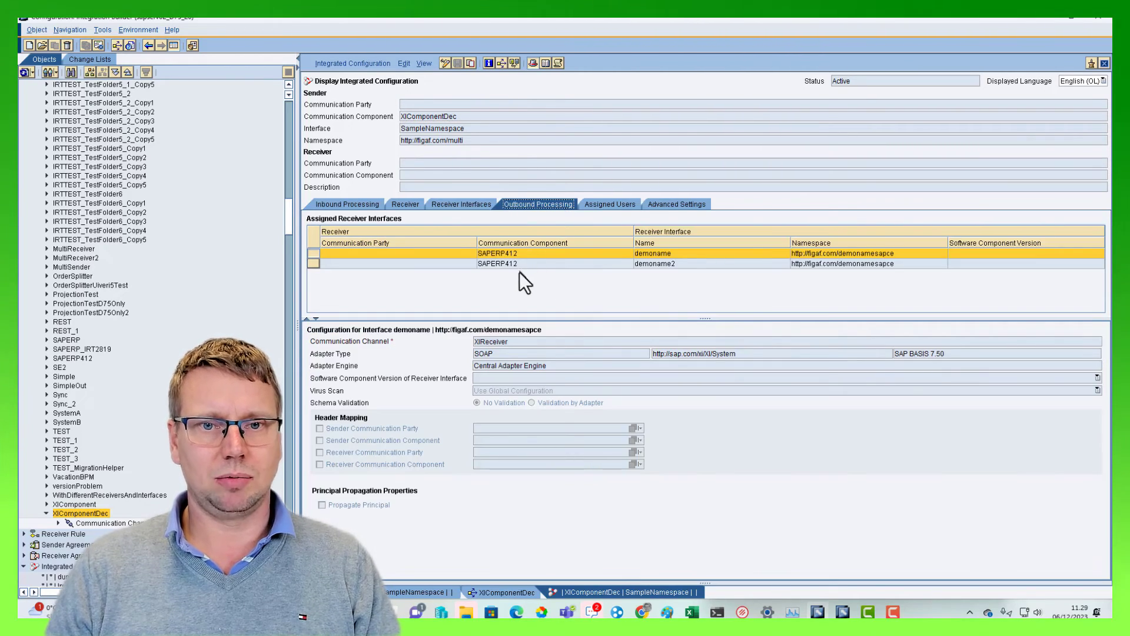